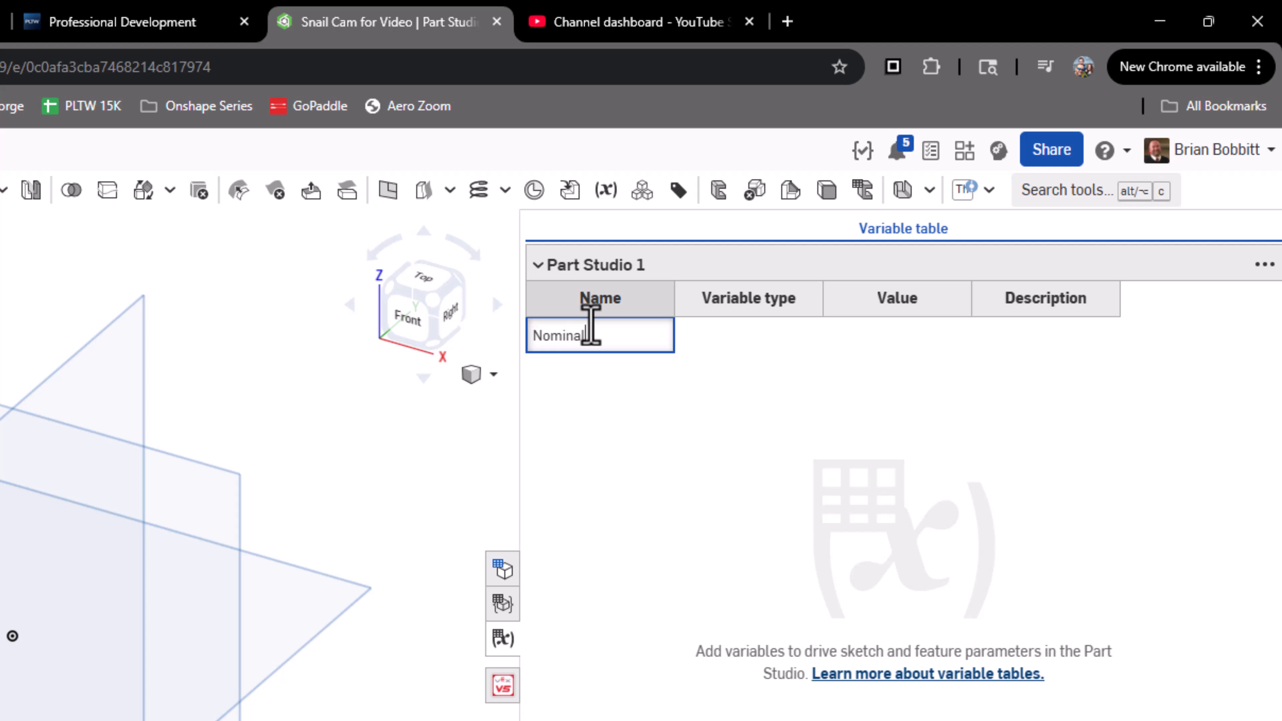
- Define a length variable named NominalDia with a value of 2.5 in in the variable table
{"action": "key", "text": "Return"}
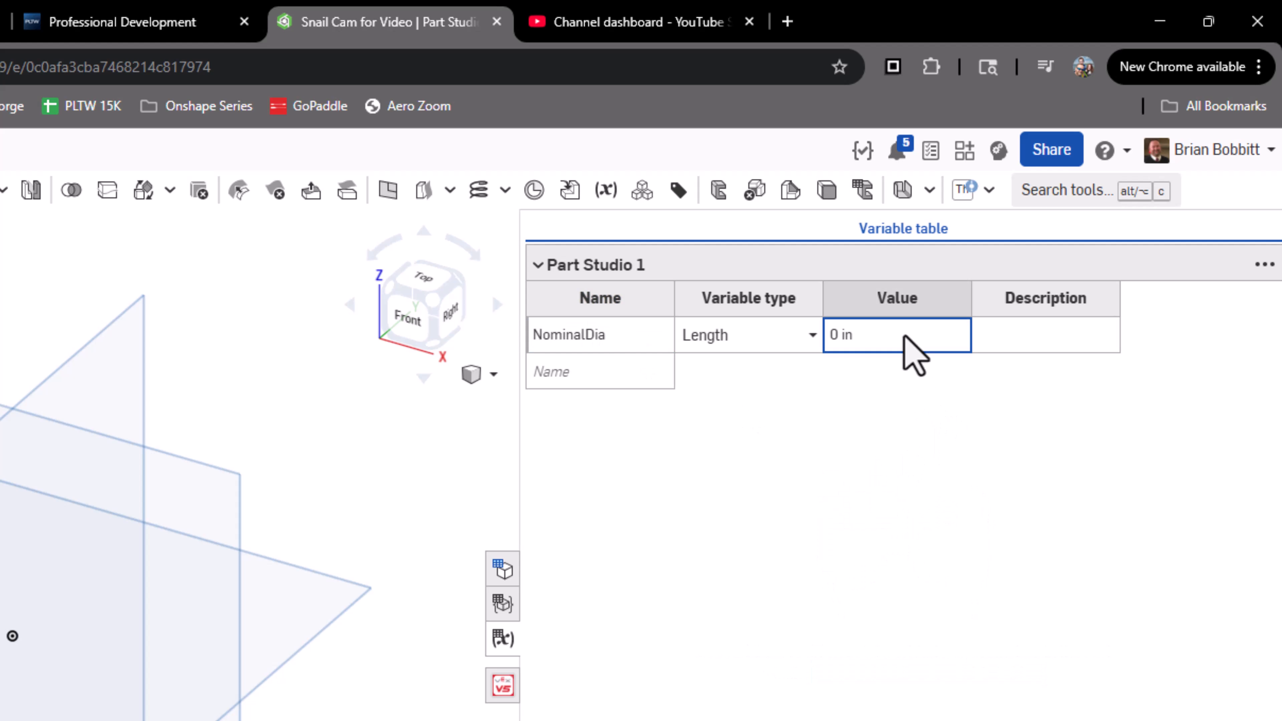
{"action": "type", "text": "2.5"}
{"action": "key", "text": "Return"}
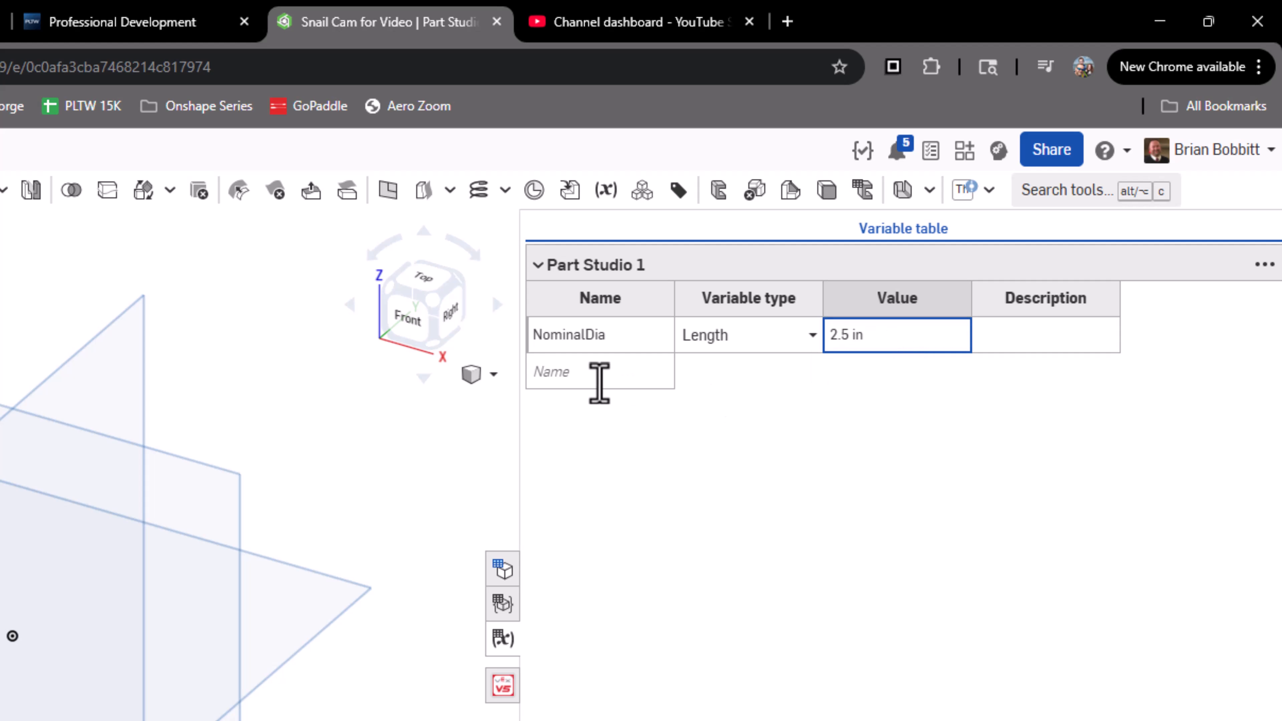
- Add a length variable named AxleDia with a value of .25 in
{"action": "left_click", "coordinate": [598, 373]}
{"action": "type", "text": "AxleDia"}
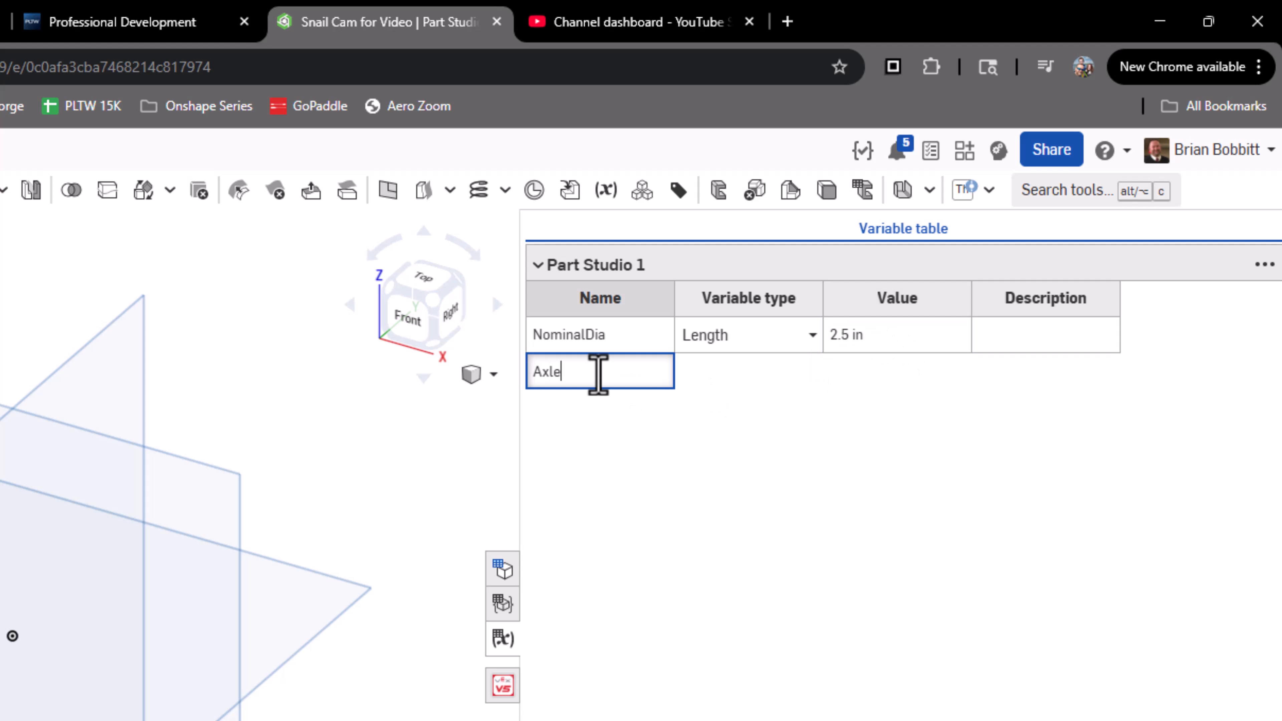
{"action": "left_click", "coordinate": [858, 376]}
{"action": "key", "text": "BackSpace"}
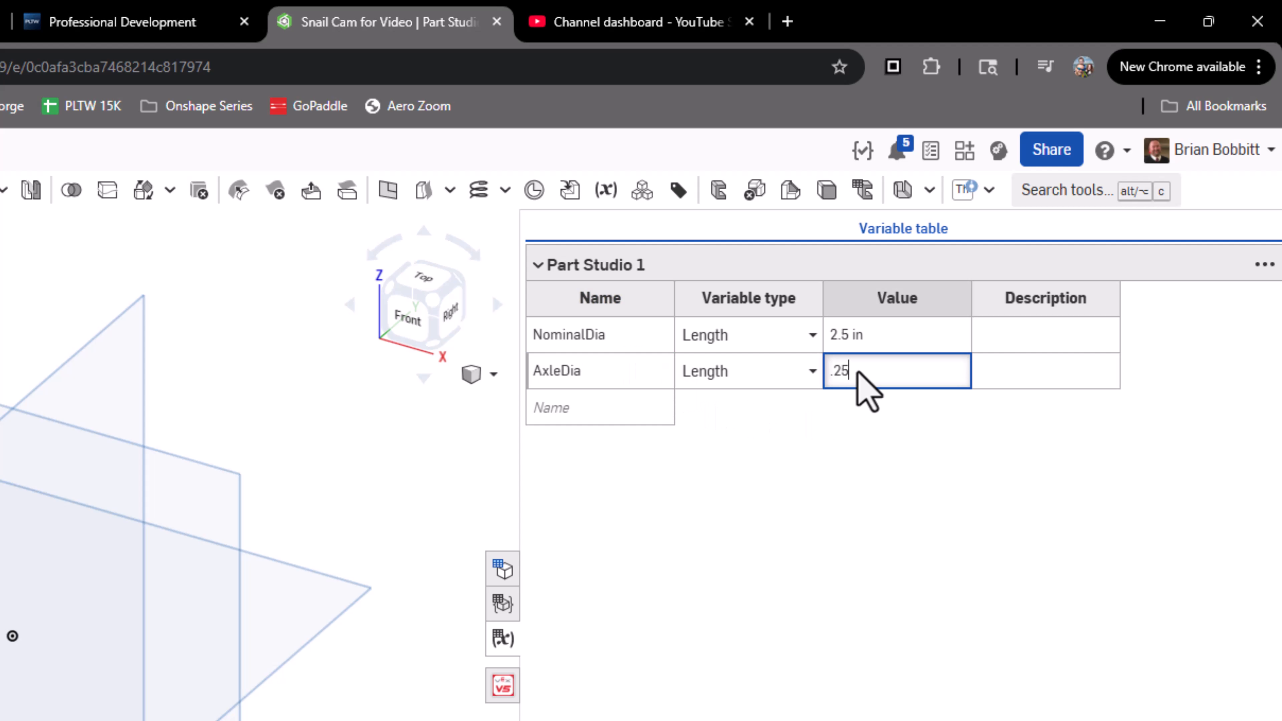
{"action": "type", "text": ".25"}
{"action": "key", "text": "Return"}
- Add a length variable named Thk with a value of 3/16 in and narrow the variable table
{"action": "left_click", "coordinate": [615, 407]}
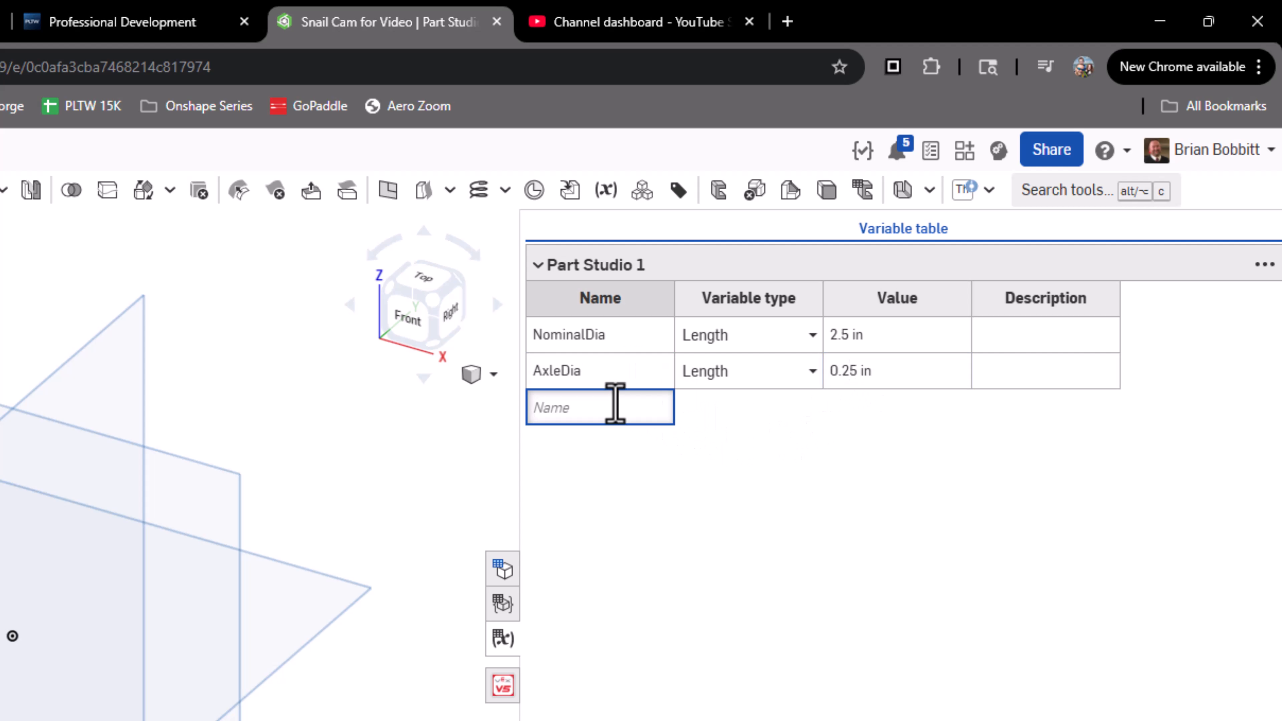
{"action": "type", "text": "Thk"}
{"action": "left_click", "coordinate": [892, 405]}
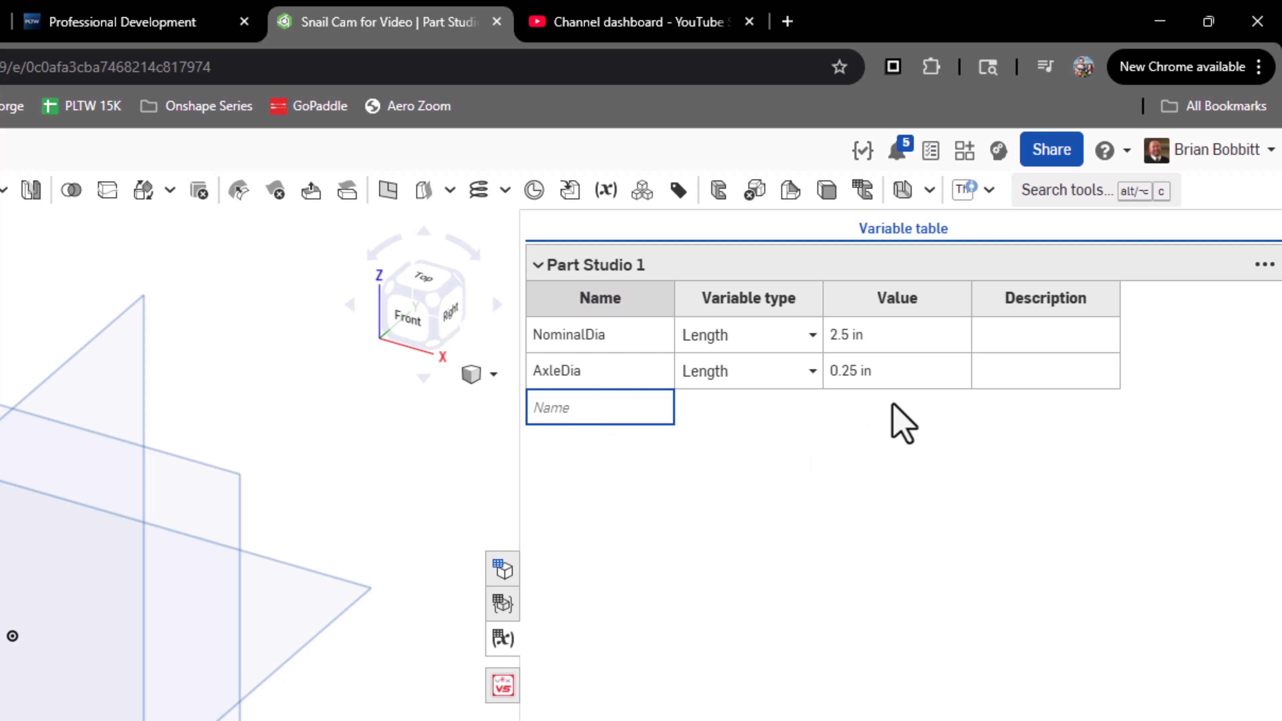
{"action": "type", "text": "3/1"}
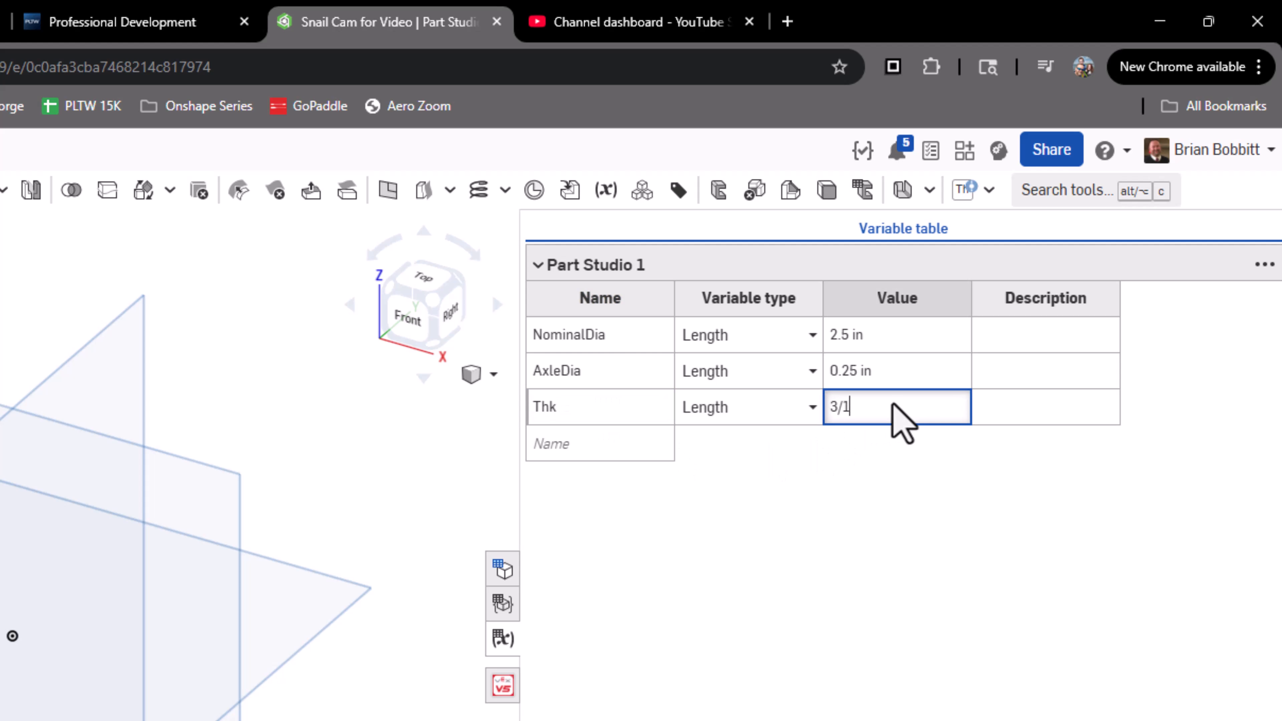
{"action": "type", "text": "6"}
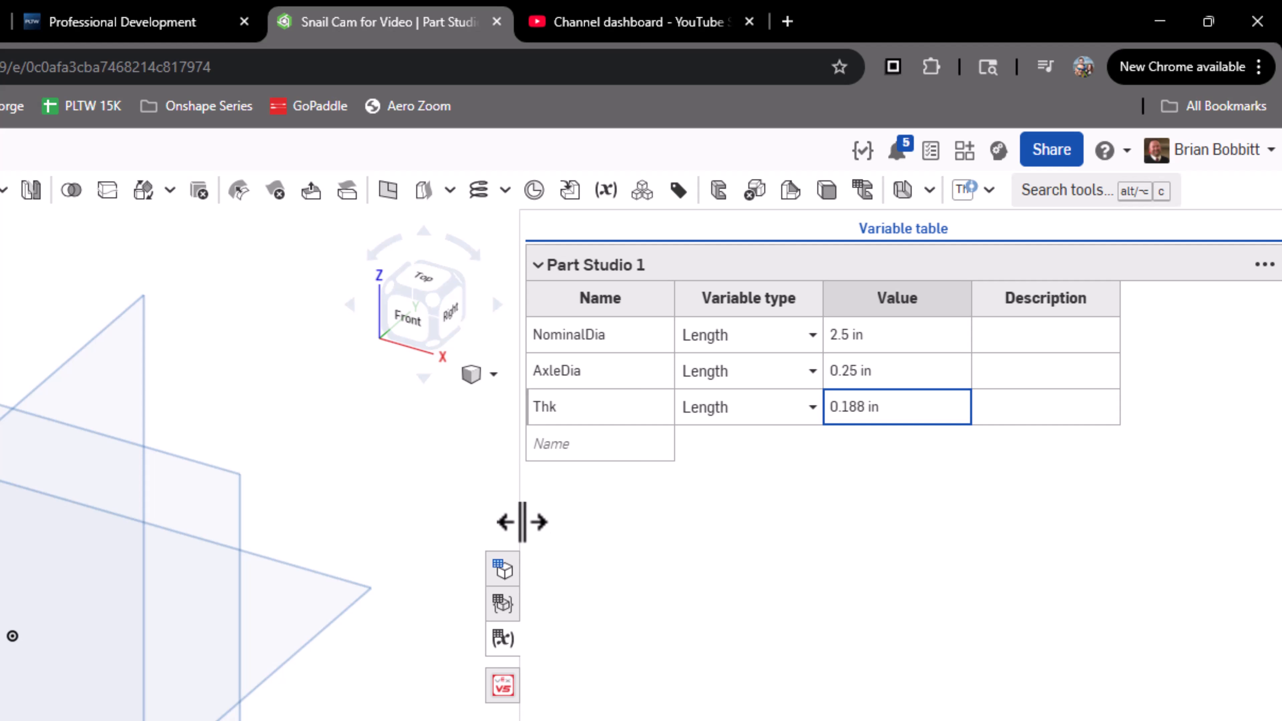
{"action": "left_click_drag", "start_coordinate": [520, 521], "coordinate": [731, 531]}
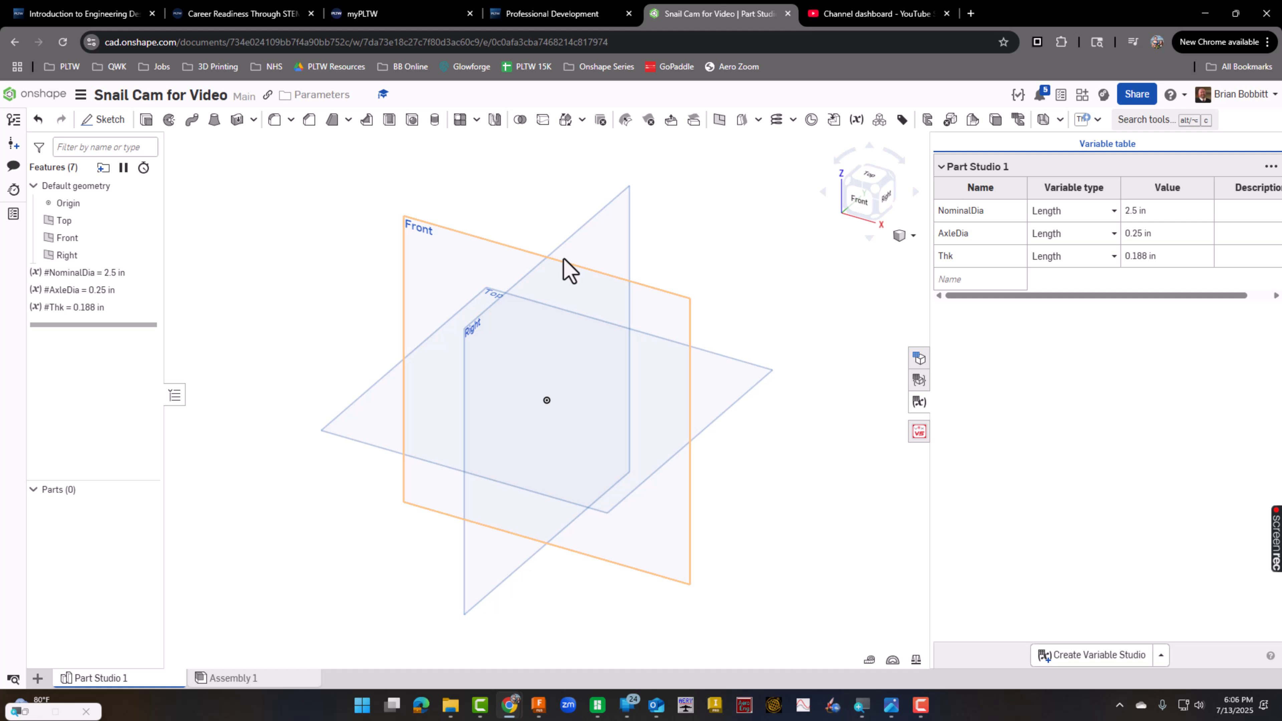
- Start a sketch on the Front plane and draw a circle about 0.86 in in diameter centred on the origin
{"action": "left_click", "coordinate": [891, 705]}
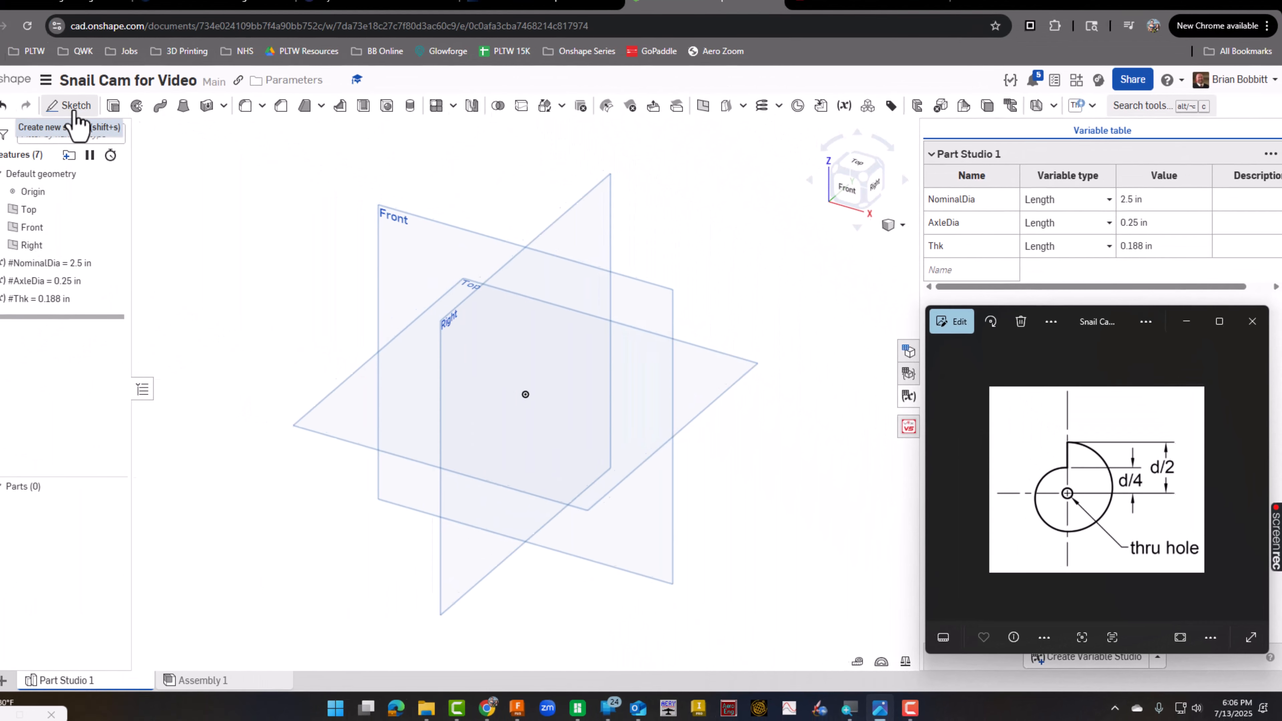
{"action": "left_click", "coordinate": [107, 123]}
{"action": "left_click", "coordinate": [447, 281]}
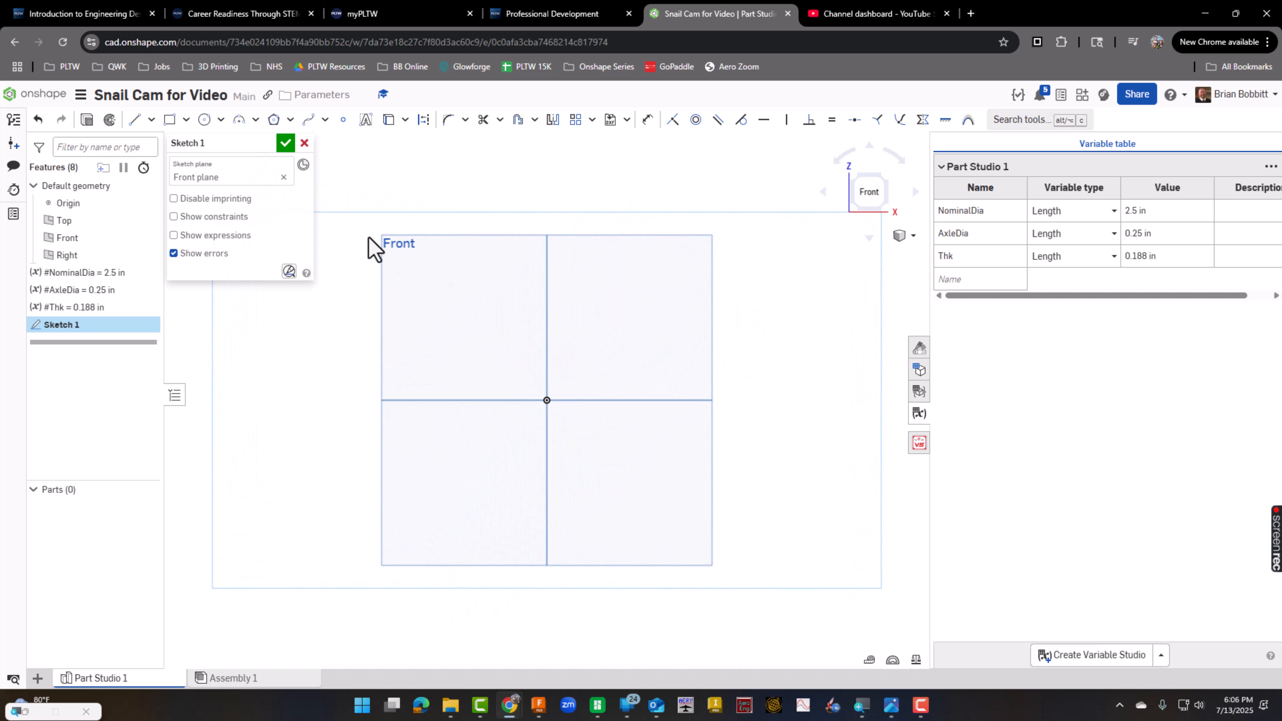
{"action": "left_click", "coordinate": [207, 124]}
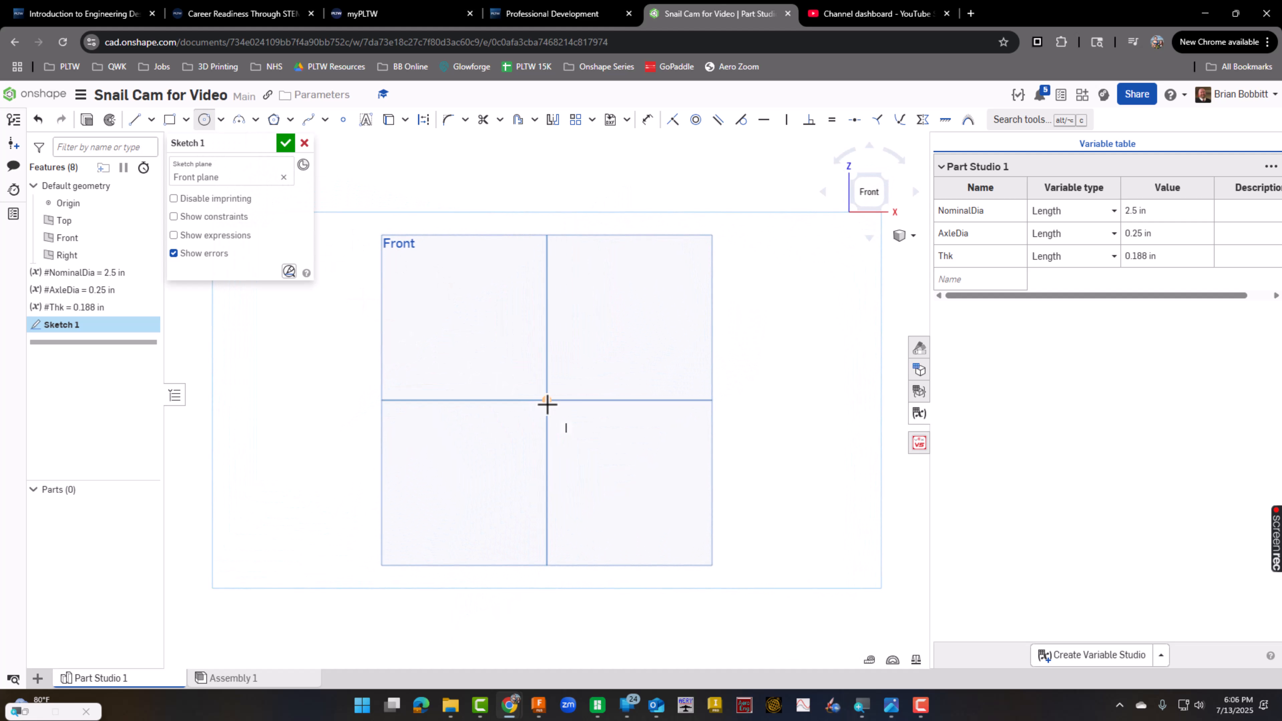
{"action": "left_click", "coordinate": [548, 401]}
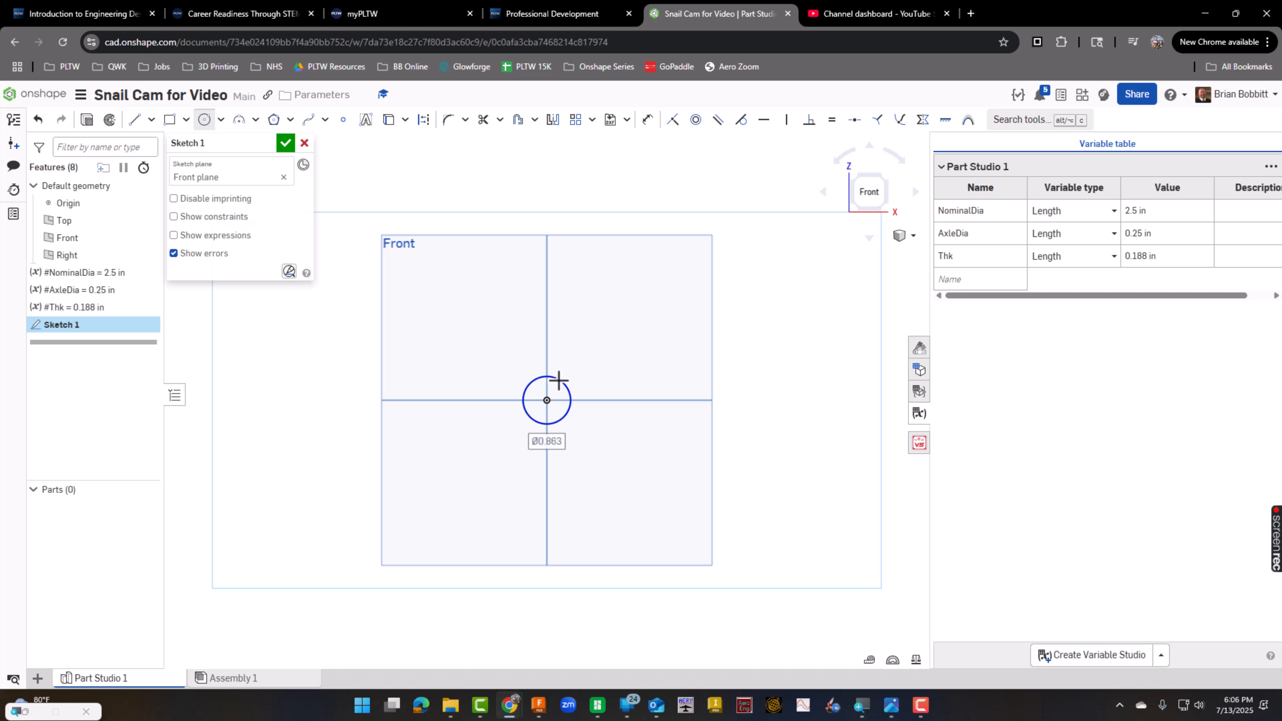
{"action": "left_click", "coordinate": [560, 379]}
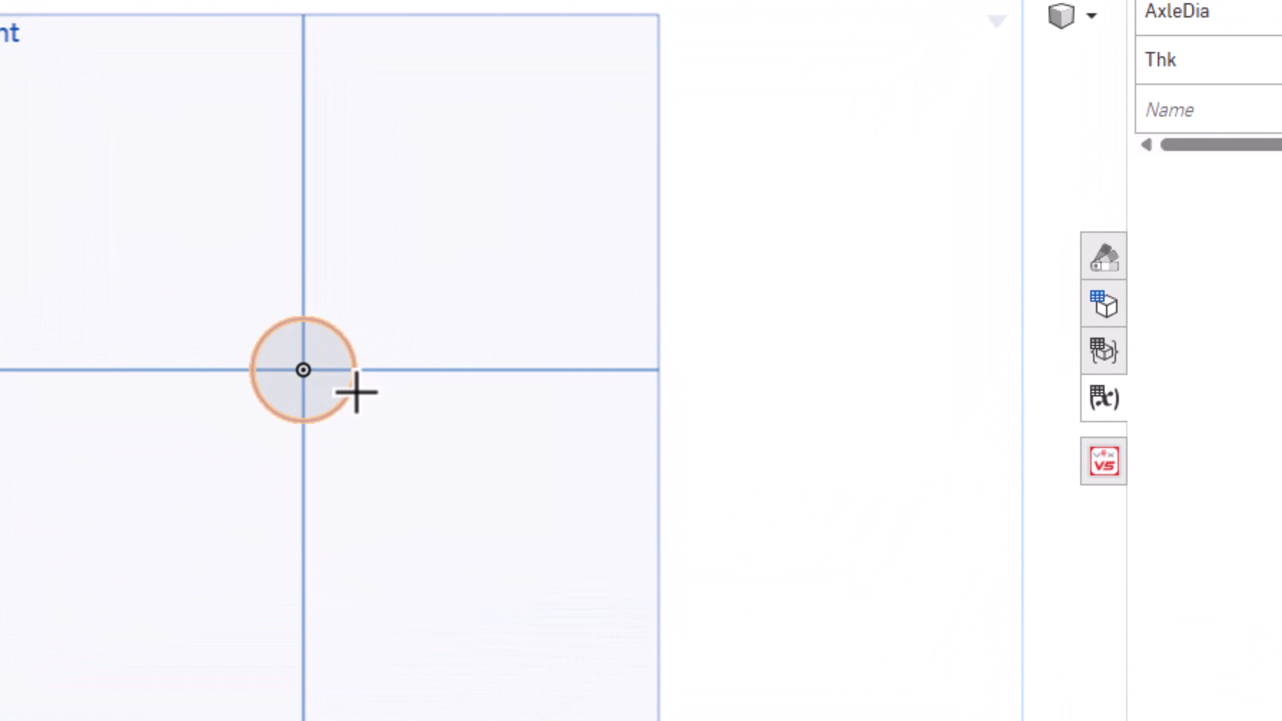
- Dimension the circle's diameter with the variable #AxleDia
{"action": "left_click", "coordinate": [356, 392]}
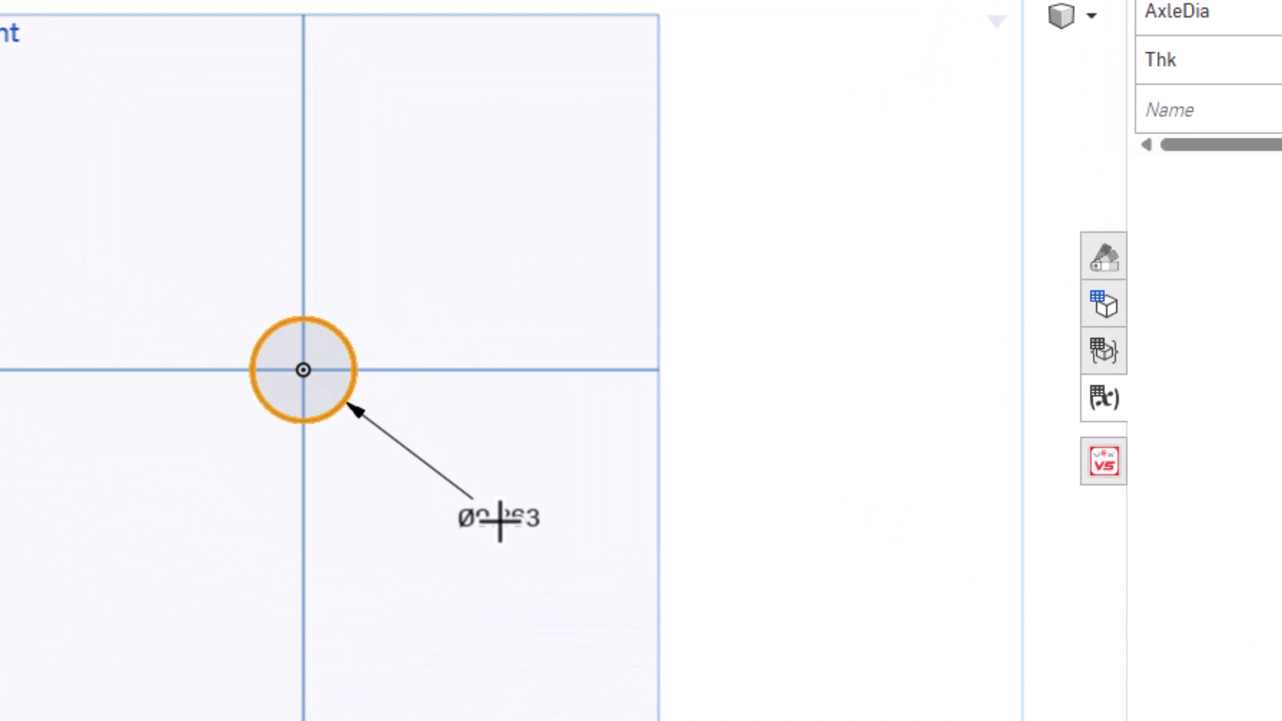
{"action": "left_click", "coordinate": [492, 525]}
{"action": "type", "text": "axl"}
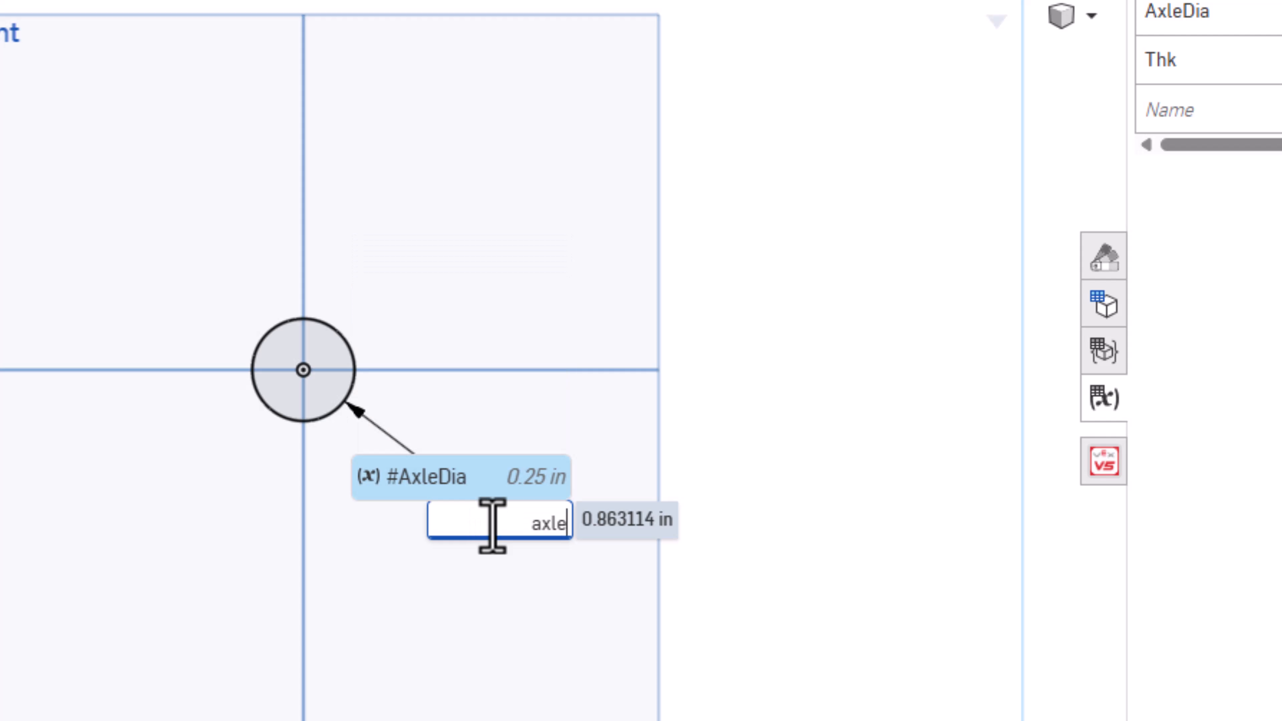
{"action": "type", "text": "e"}
{"action": "key", "text": "Return"}
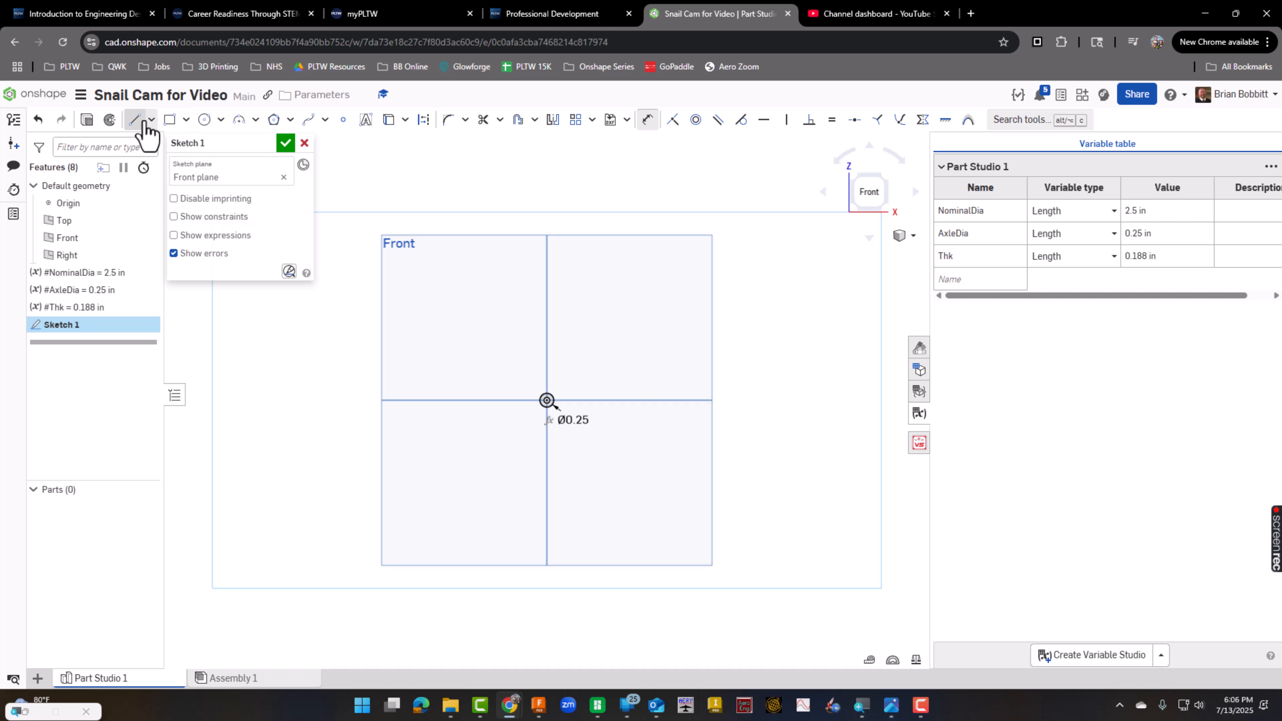
- Draw a line about 0.535 in long straight above the circle and align it with the origin using the Vertical constraint
{"action": "left_click", "coordinate": [145, 121]}
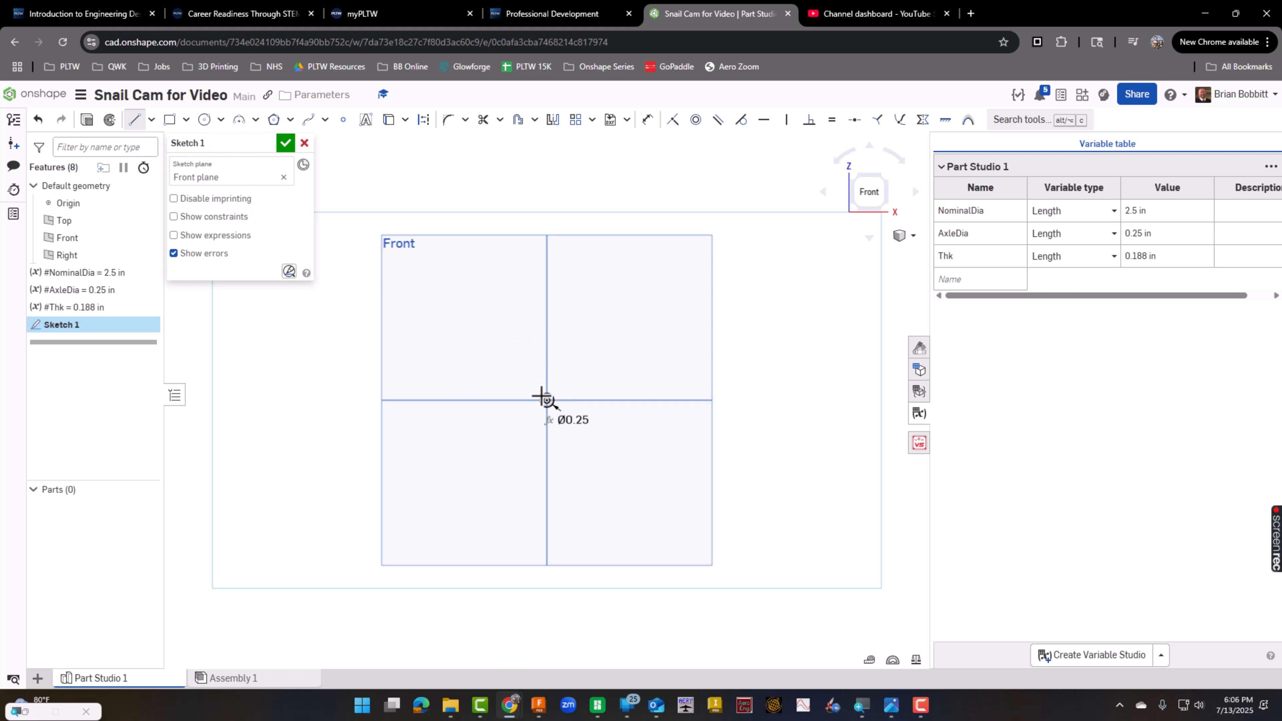
{"action": "scroll", "coordinate": [546, 401], "scroll_direction": "up", "scroll_amount": 5}
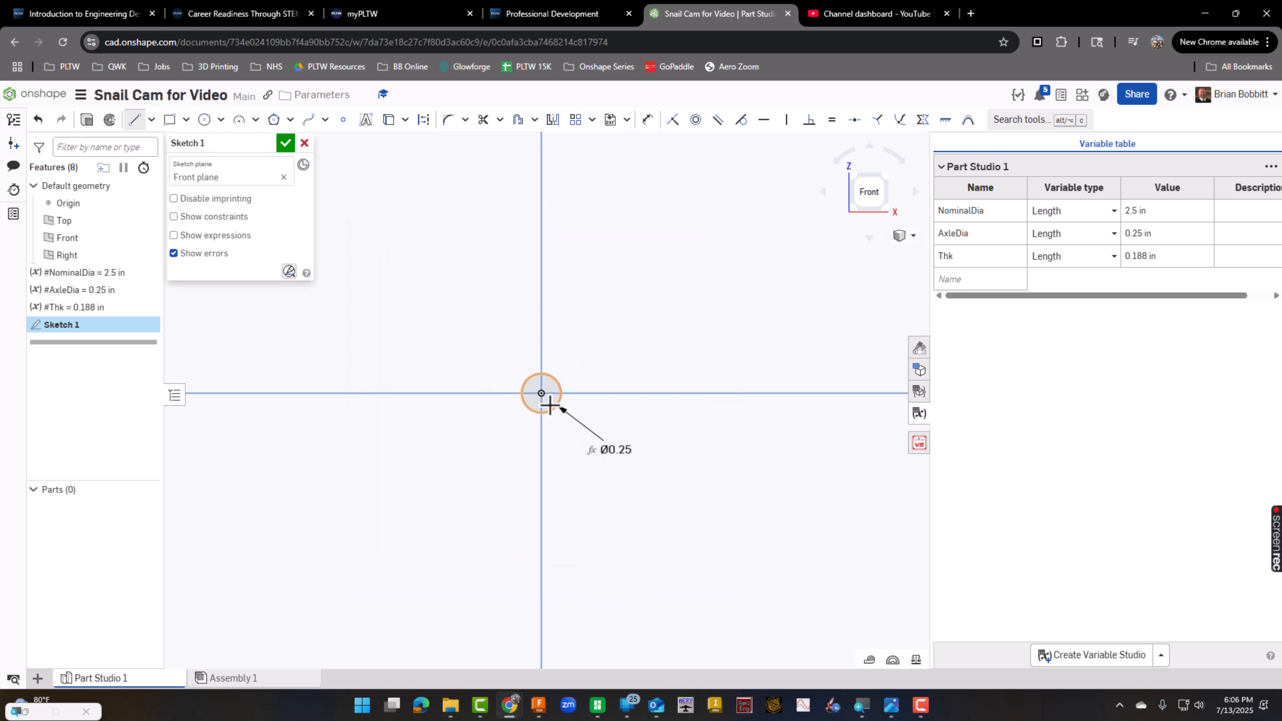
{"action": "scroll", "coordinate": [597, 374], "scroll_direction": "down", "scroll_amount": 1}
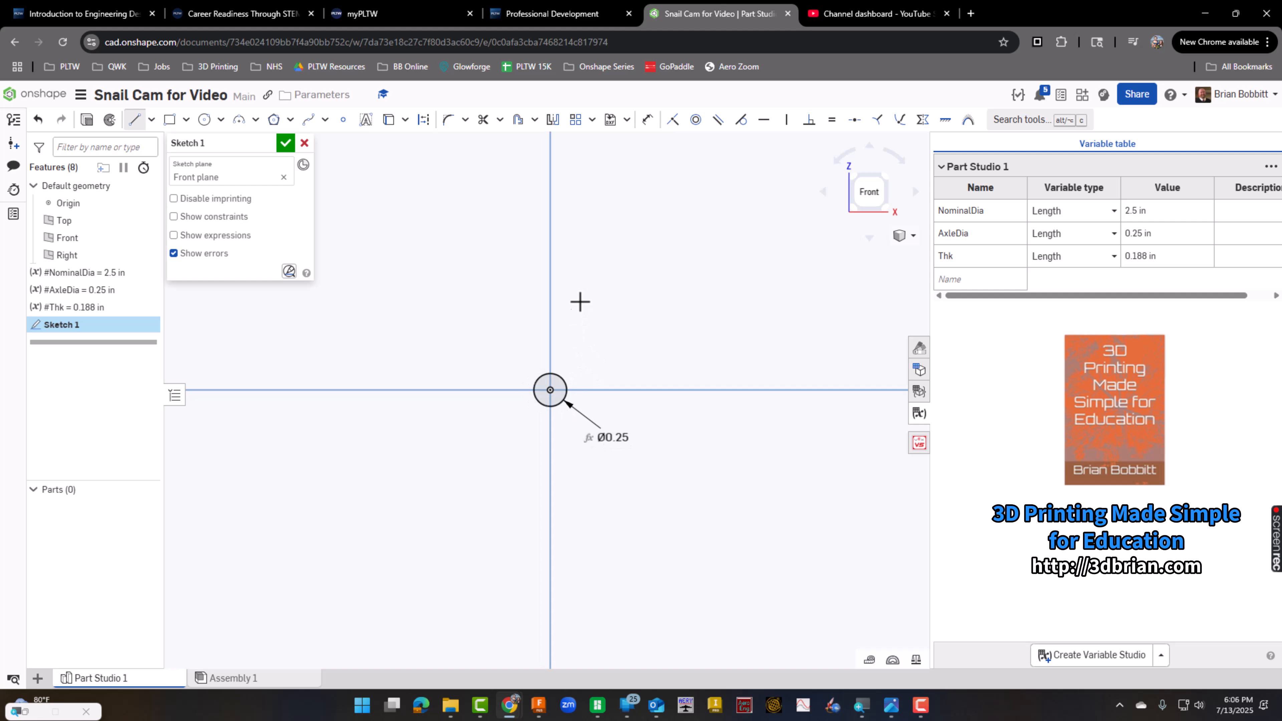
{"action": "left_click", "coordinate": [549, 271]}
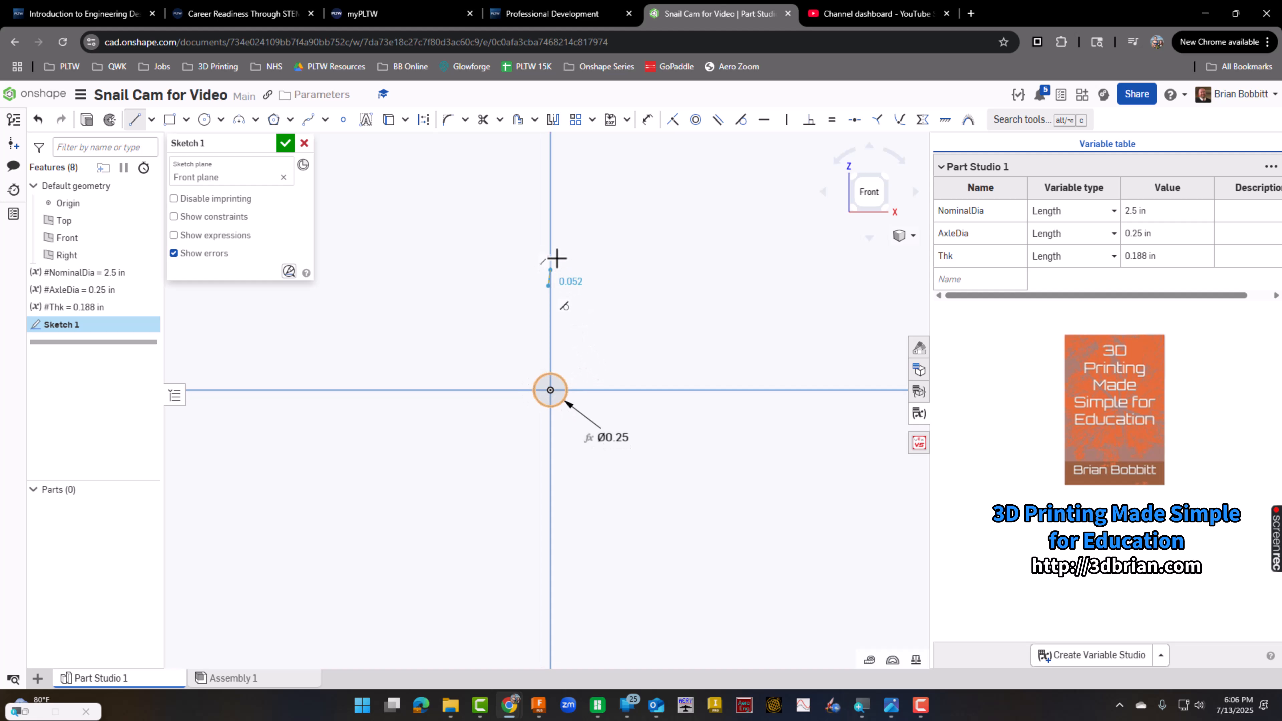
{"action": "left_click", "coordinate": [549, 200]}
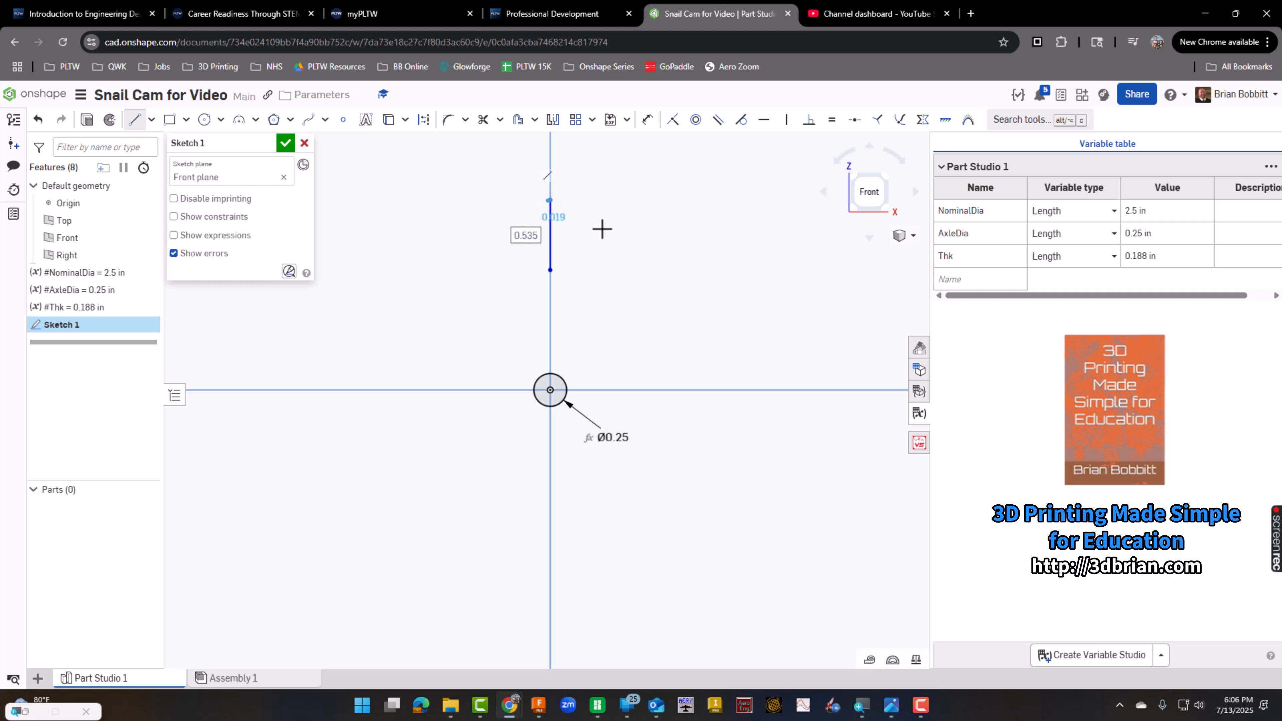
{"action": "left_click", "coordinate": [786, 125]}
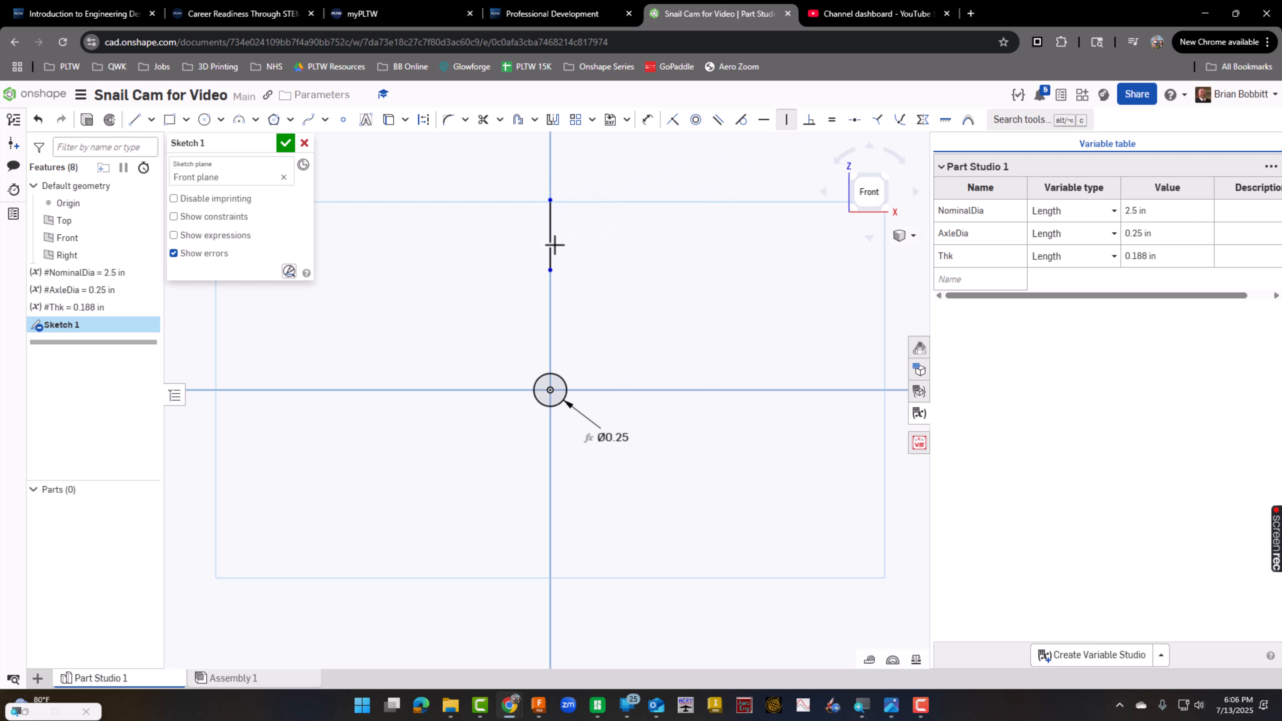
{"action": "left_click", "coordinate": [550, 390]}
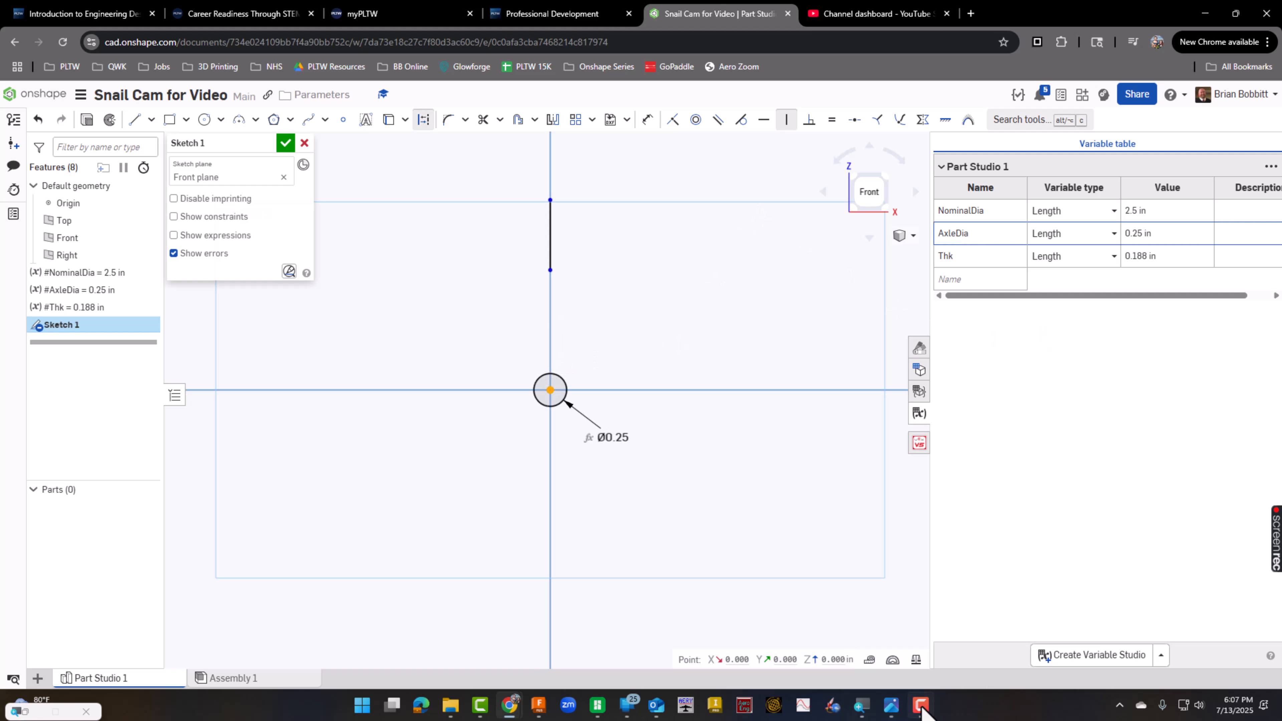
- Check the reference drawing and dimension the line's lower endpoint from the circle's centre as #NominalDia/4
{"action": "left_click", "coordinate": [893, 705]}
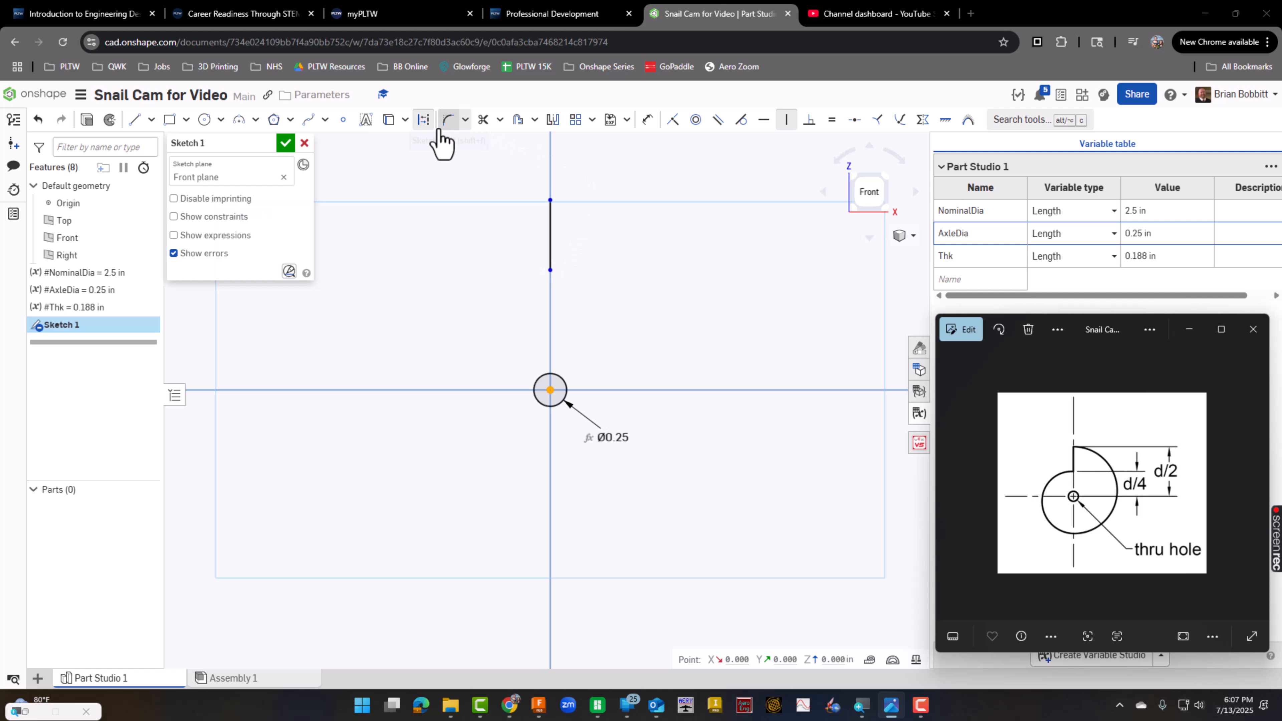
{"action": "left_click", "coordinate": [648, 120]}
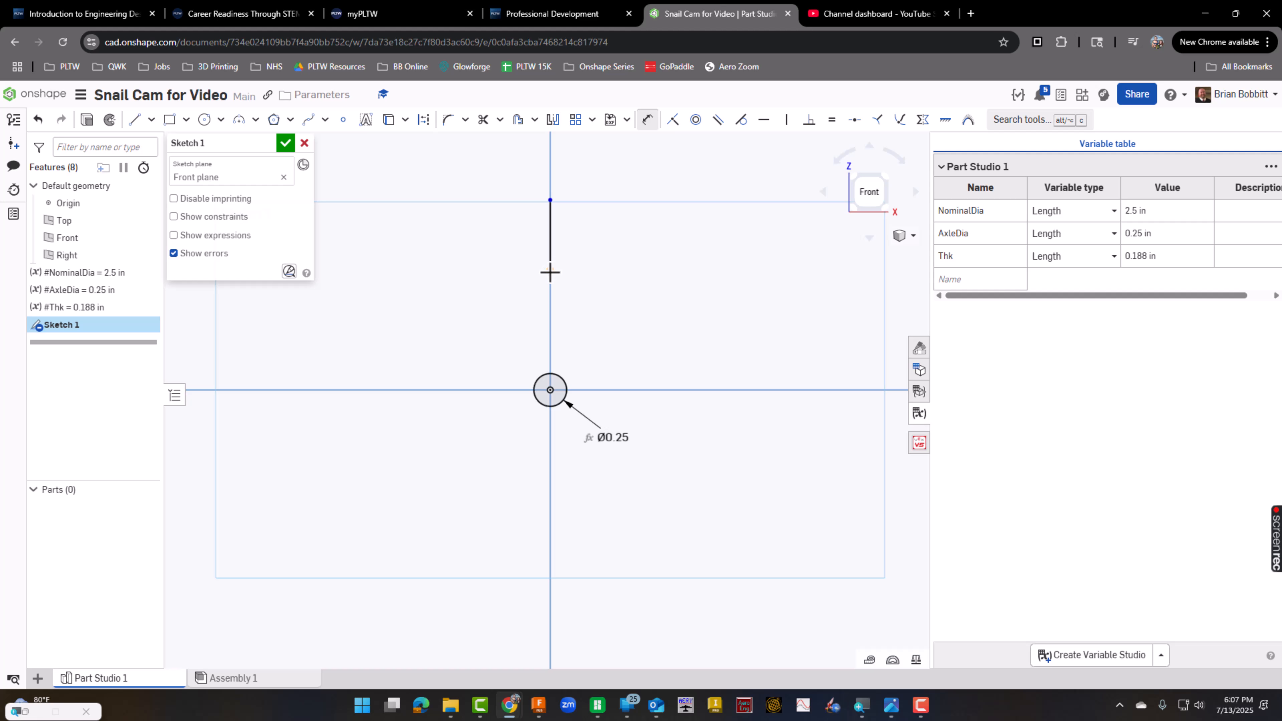
{"action": "left_click", "coordinate": [550, 273]}
{"action": "left_click", "coordinate": [550, 390]}
{"action": "left_click", "coordinate": [644, 346]}
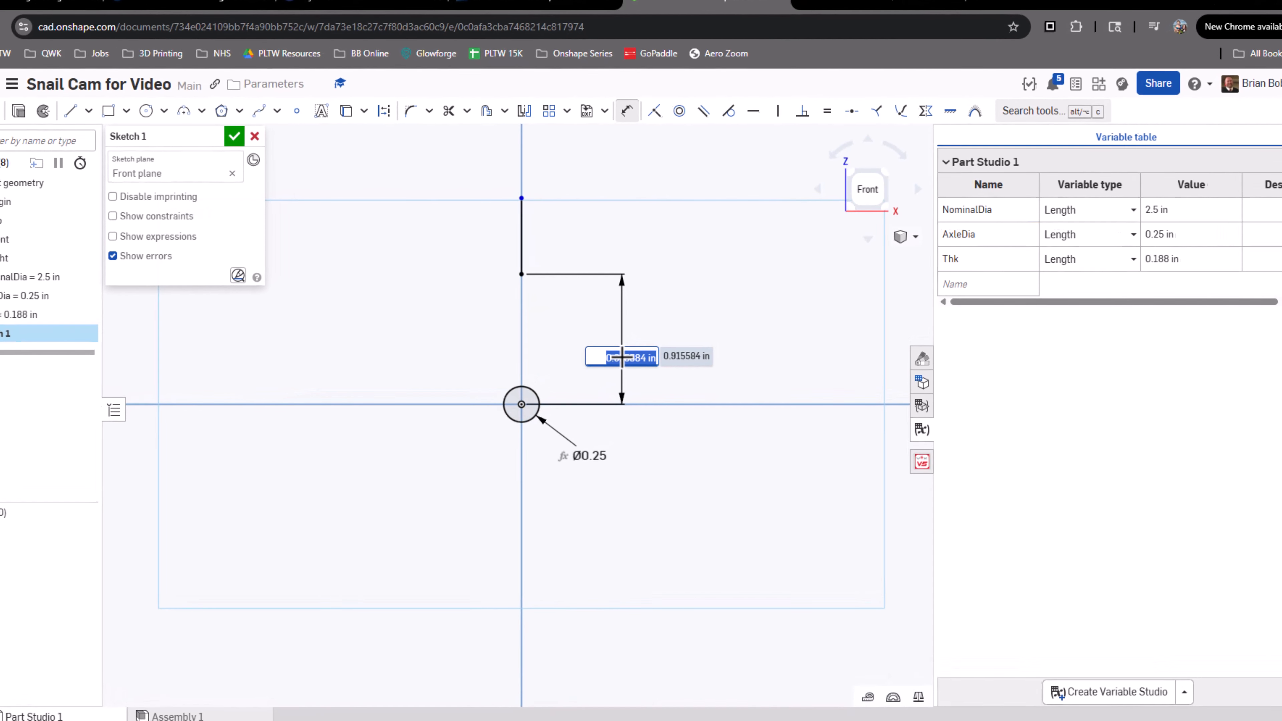
{"action": "type", "text": "n"}
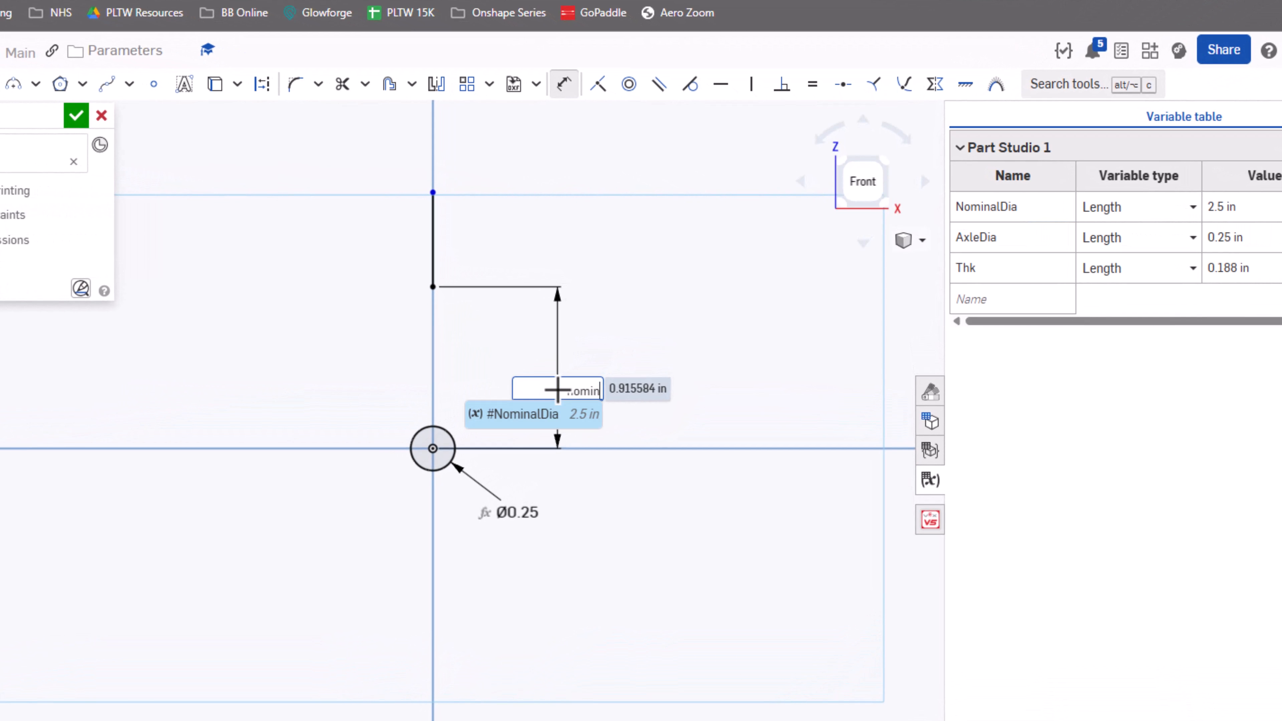
{"action": "key", "text": "Return"}
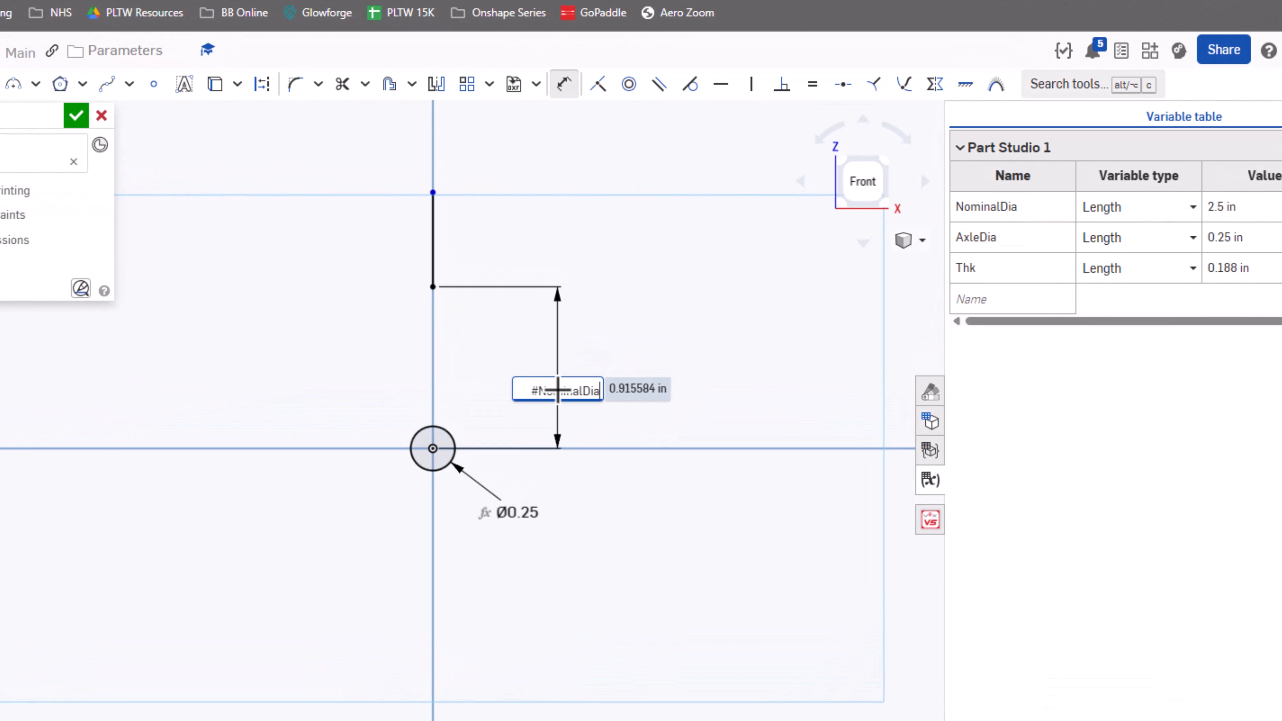
{"action": "key", "text": "Return"}
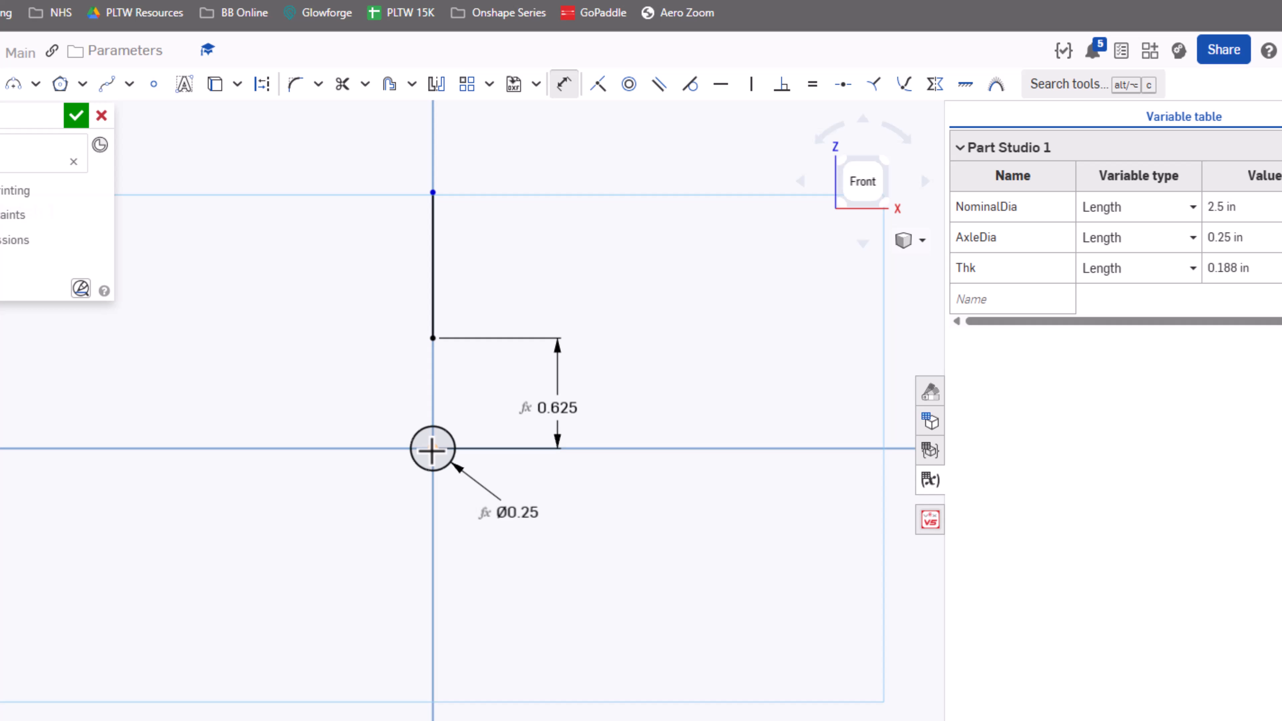
- Dimension the line's upper endpoint from the circle's centre as #NominalDia/2, following the reference drawing
{"action": "left_click", "coordinate": [432, 450]}
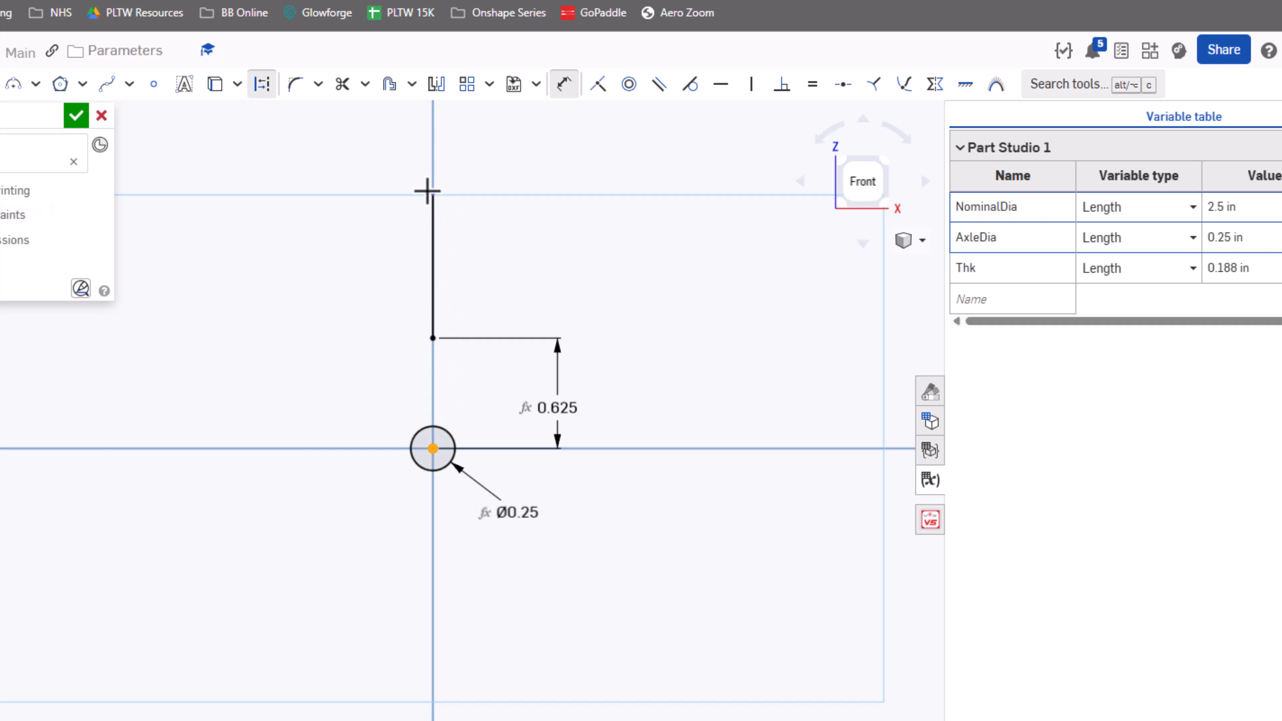
{"action": "left_click", "coordinate": [433, 192]}
{"action": "left_click", "coordinate": [634, 244]}
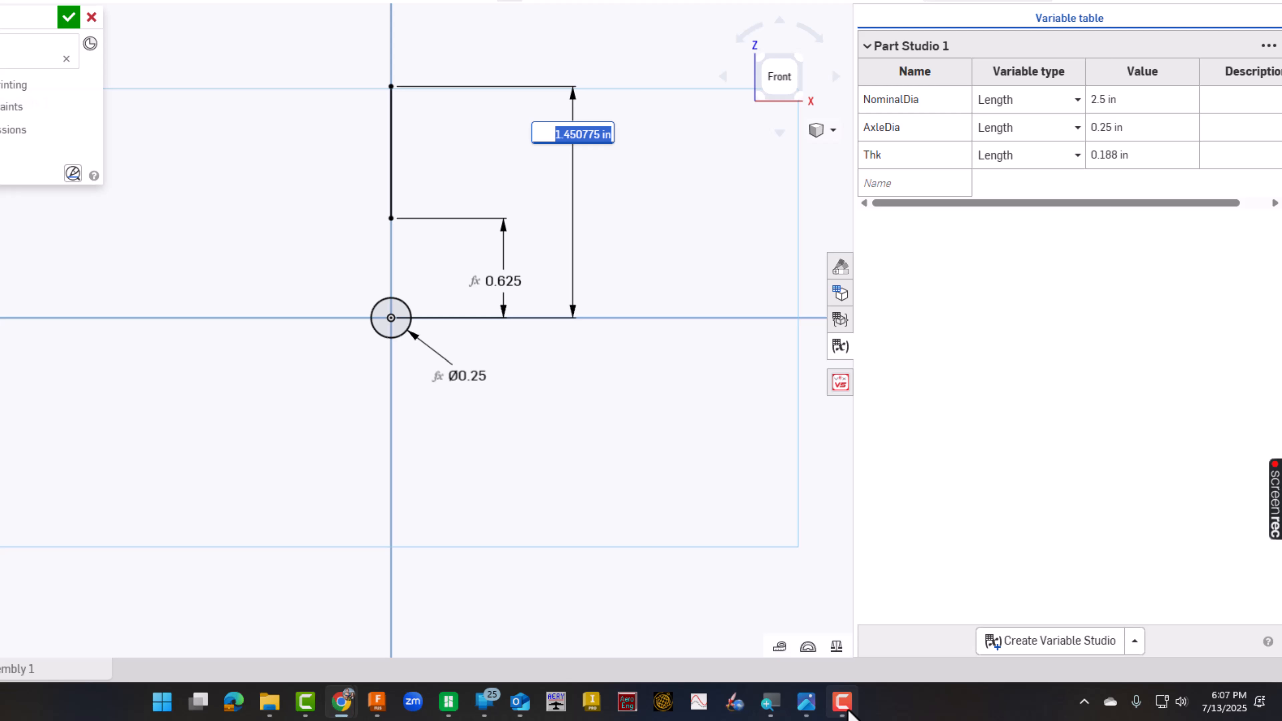
{"action": "left_click", "coordinate": [806, 701]}
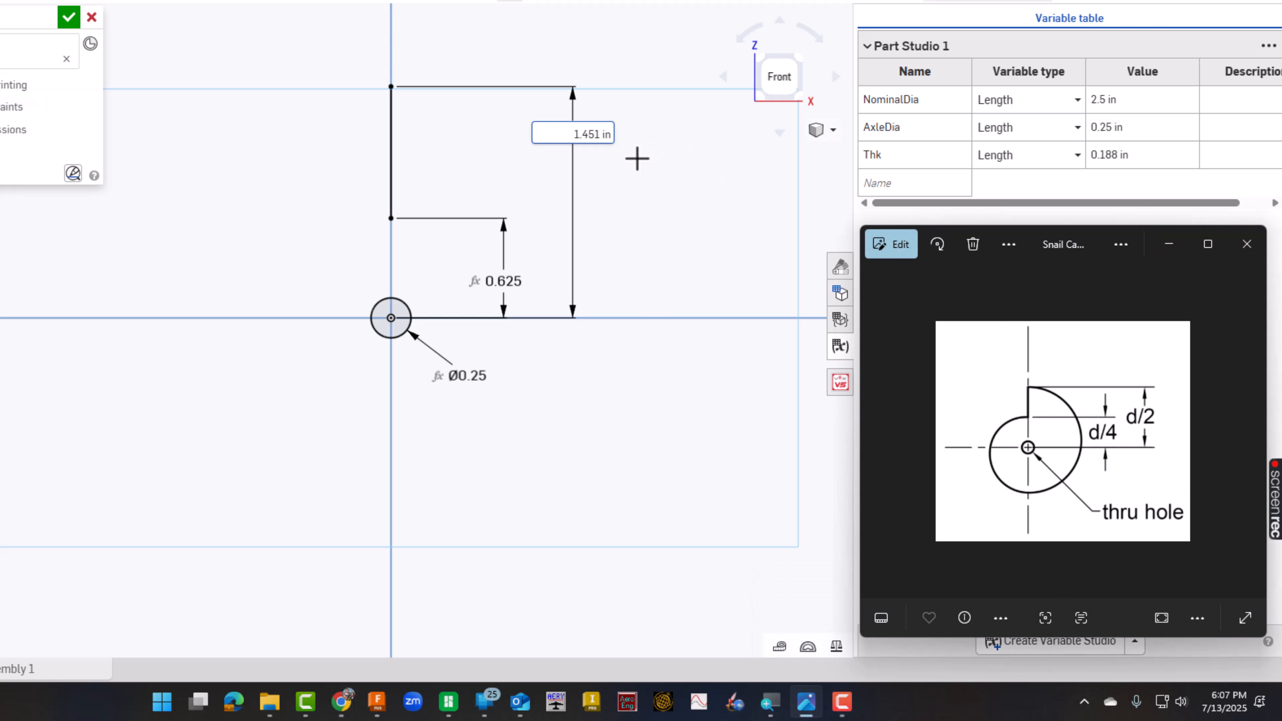
{"action": "left_click", "coordinate": [597, 133]}
{"action": "left_click_drag", "start_coordinate": [551, 135], "coordinate": [619, 135]}
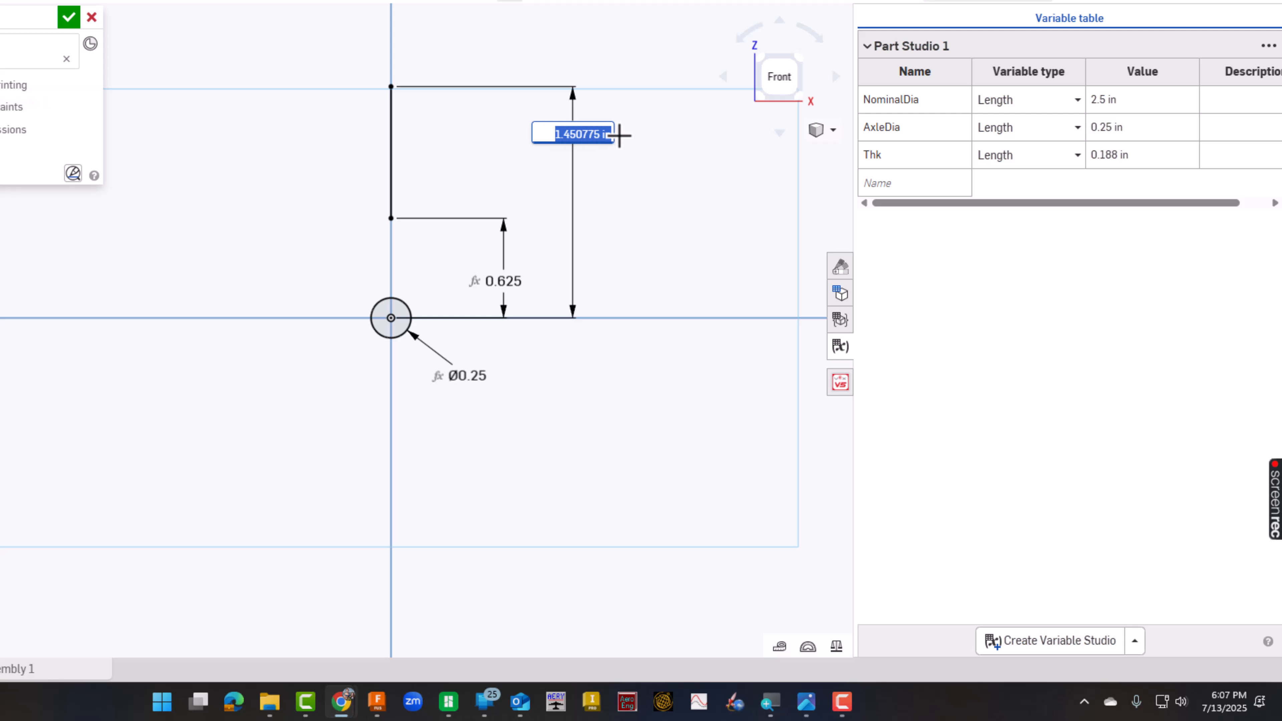
{"action": "type", "text": "#NominalDia"}
{"action": "key", "text": "Return"}
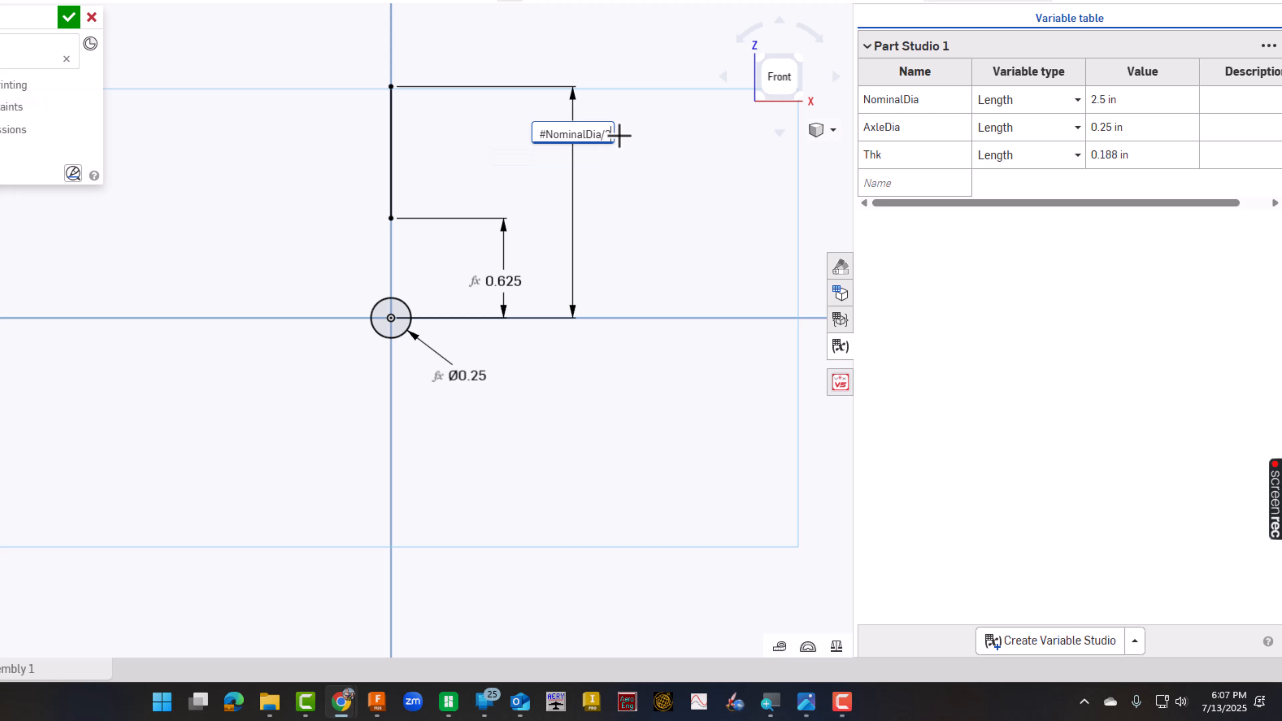
- Draw a circle about 2.5 in in diameter, centred on the origin and passing through the vertical line's upper endpoint
{"action": "key", "text": "Return"}
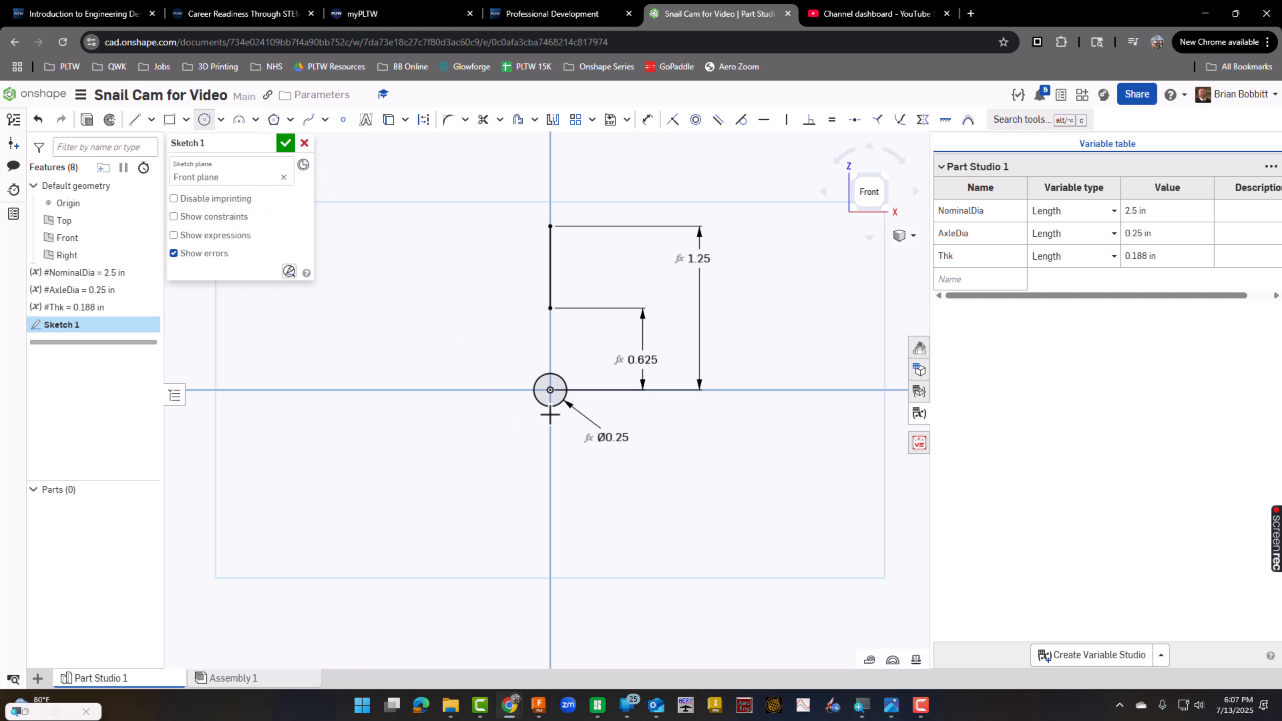
{"action": "left_click", "coordinate": [204, 124]}
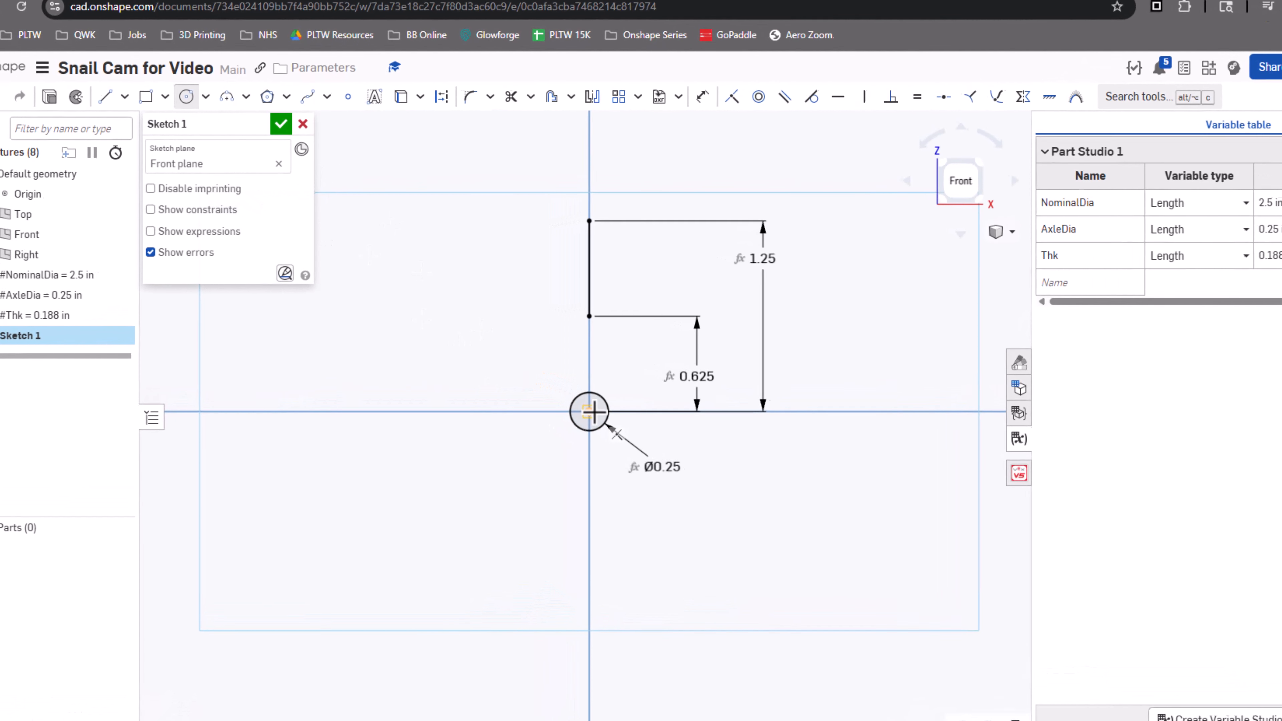
{"action": "left_click", "coordinate": [550, 390]}
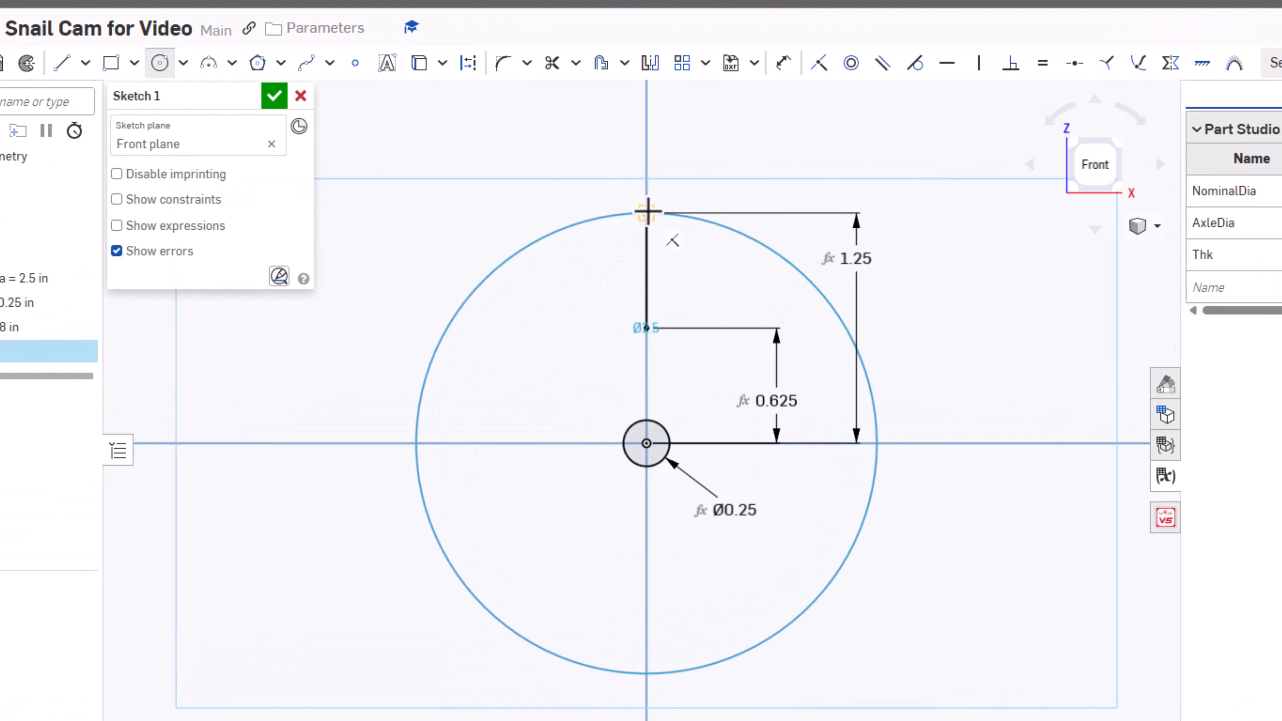
{"action": "left_click", "coordinate": [647, 212]}
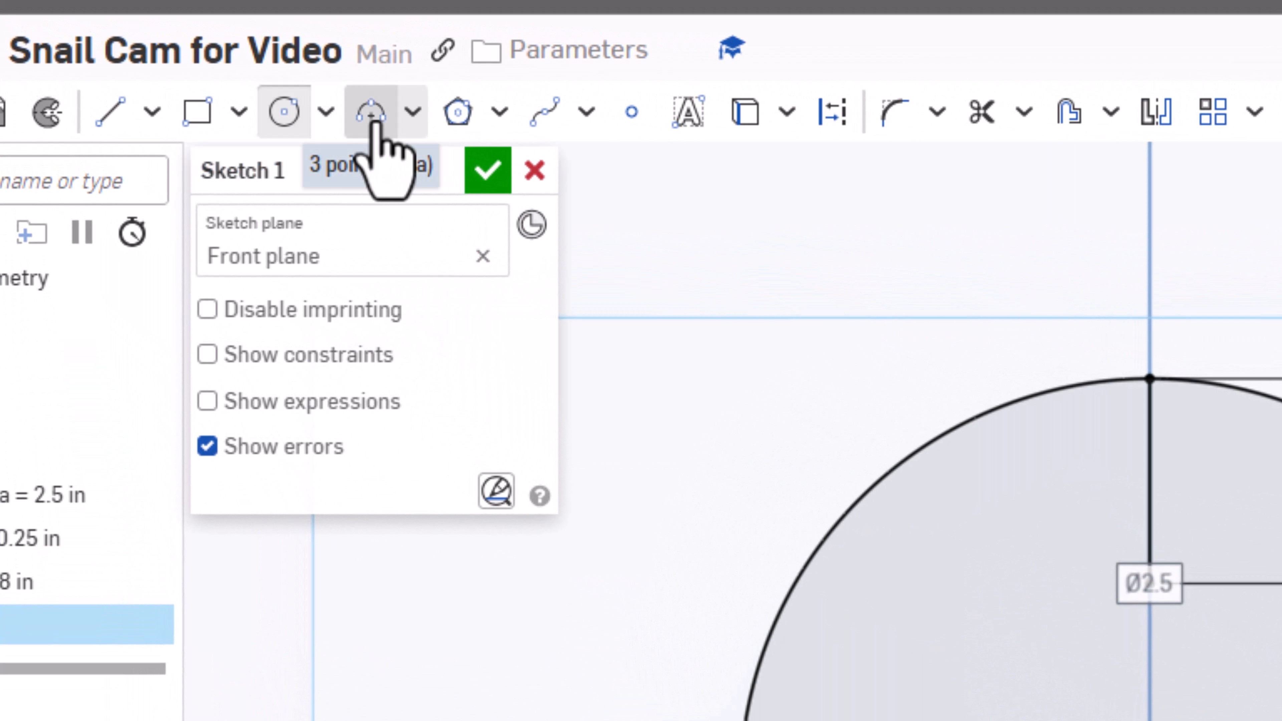
- Draw a 3 point arc, radius about 0.938 in, from the line's lower endpoint to the large circle's lowest point, bulging left
{"action": "left_click", "coordinate": [414, 115]}
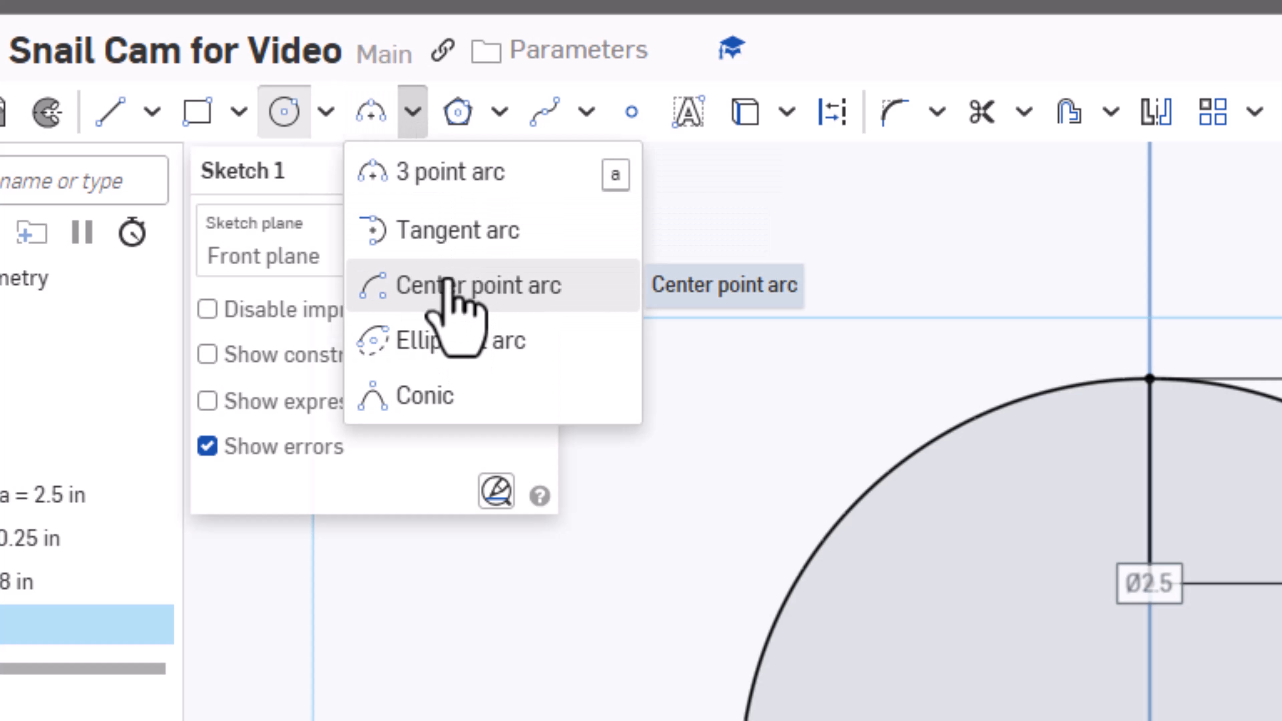
{"action": "left_click", "coordinate": [449, 171]}
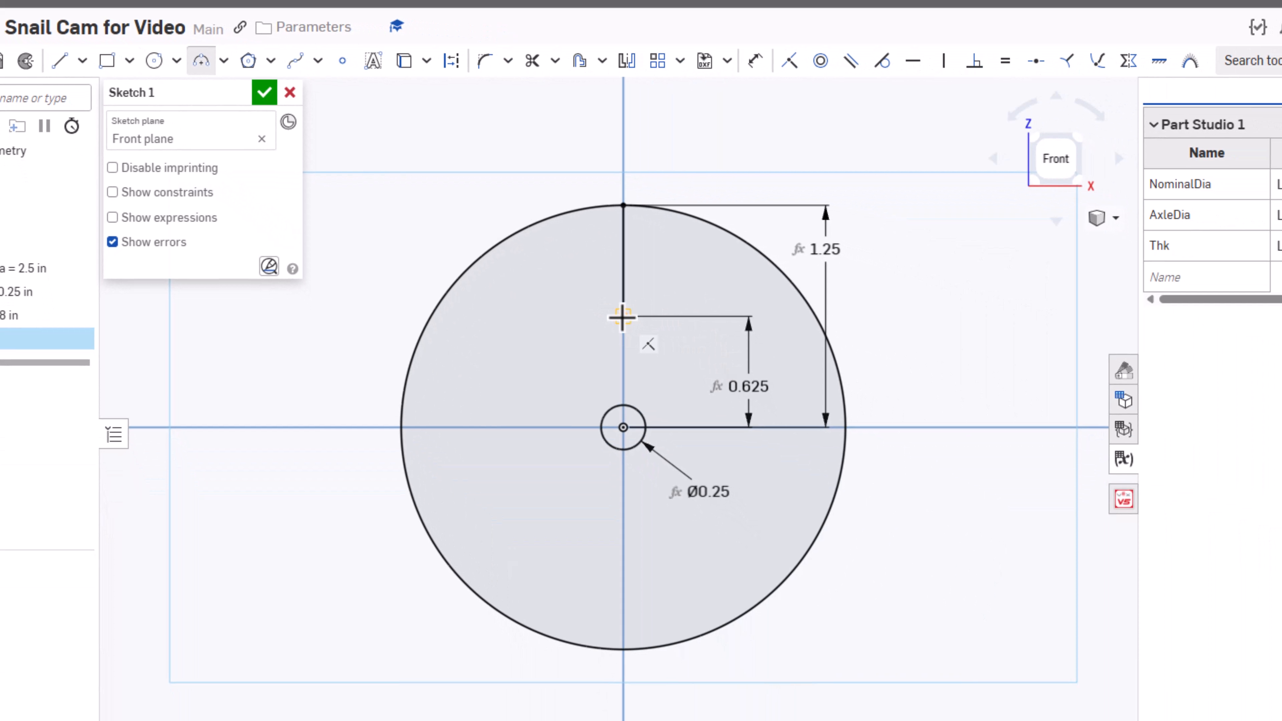
{"action": "left_click", "coordinate": [622, 317]}
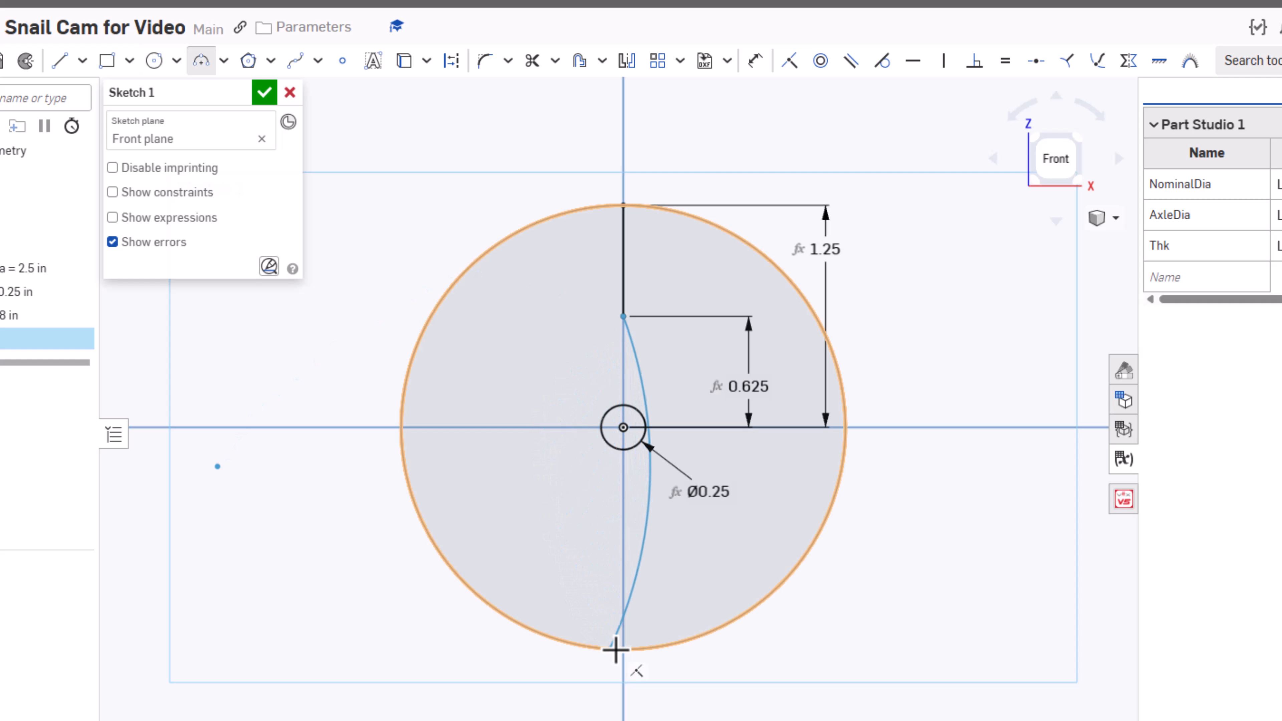
{"action": "left_click", "coordinate": [626, 650]}
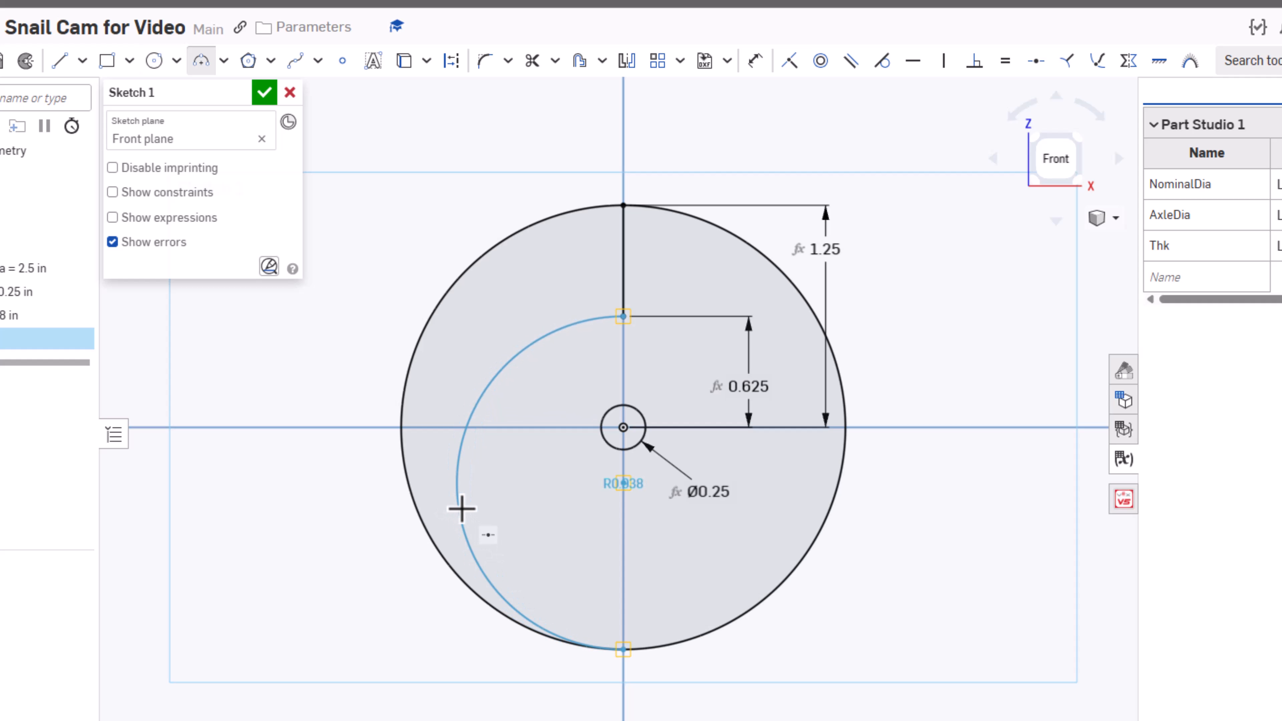
{"action": "left_click", "coordinate": [461, 509]}
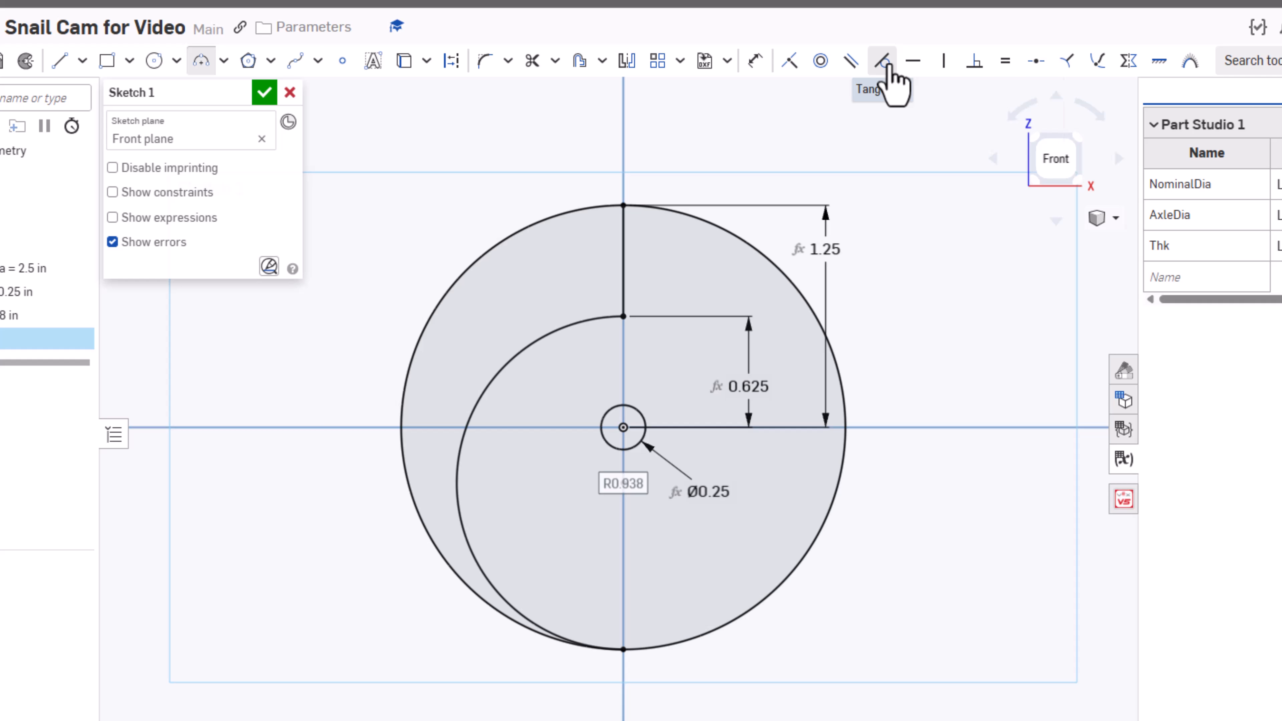
- Make the arc tangent to the large circle with a Tangent constraint
{"action": "left_click", "coordinate": [883, 63]}
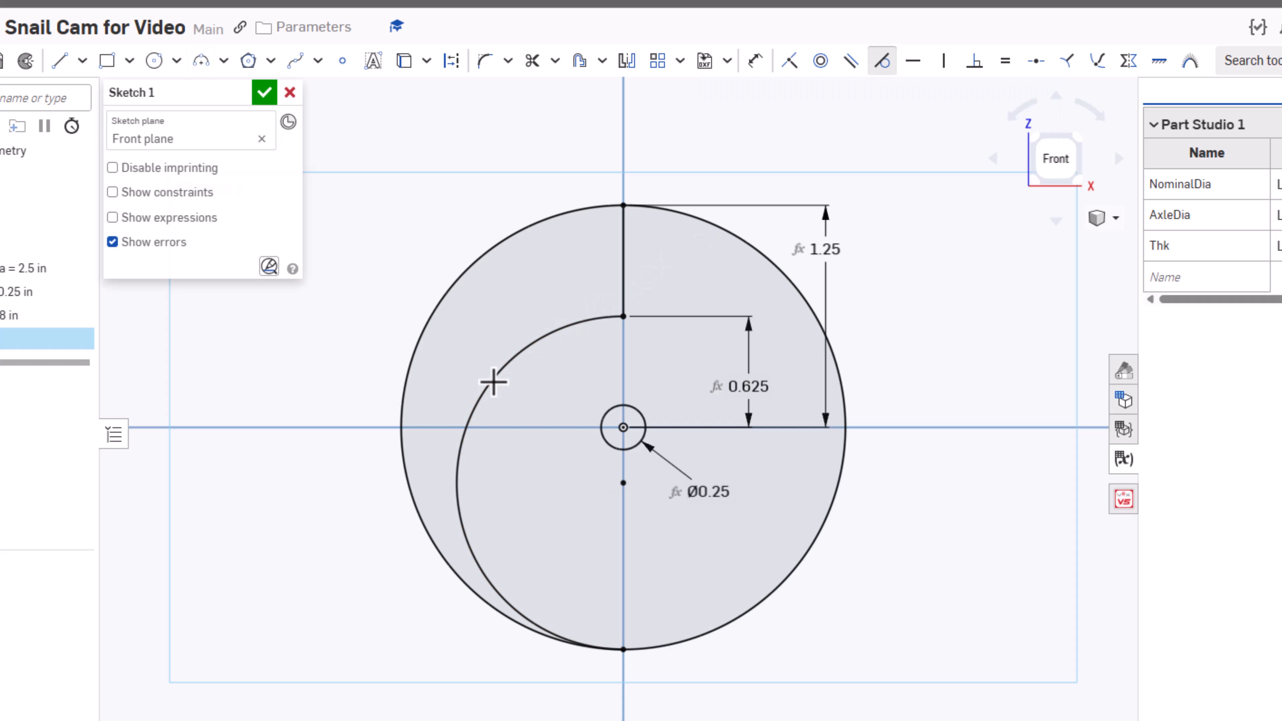
{"action": "left_click", "coordinate": [490, 382]}
{"action": "left_click", "coordinate": [401, 472]}
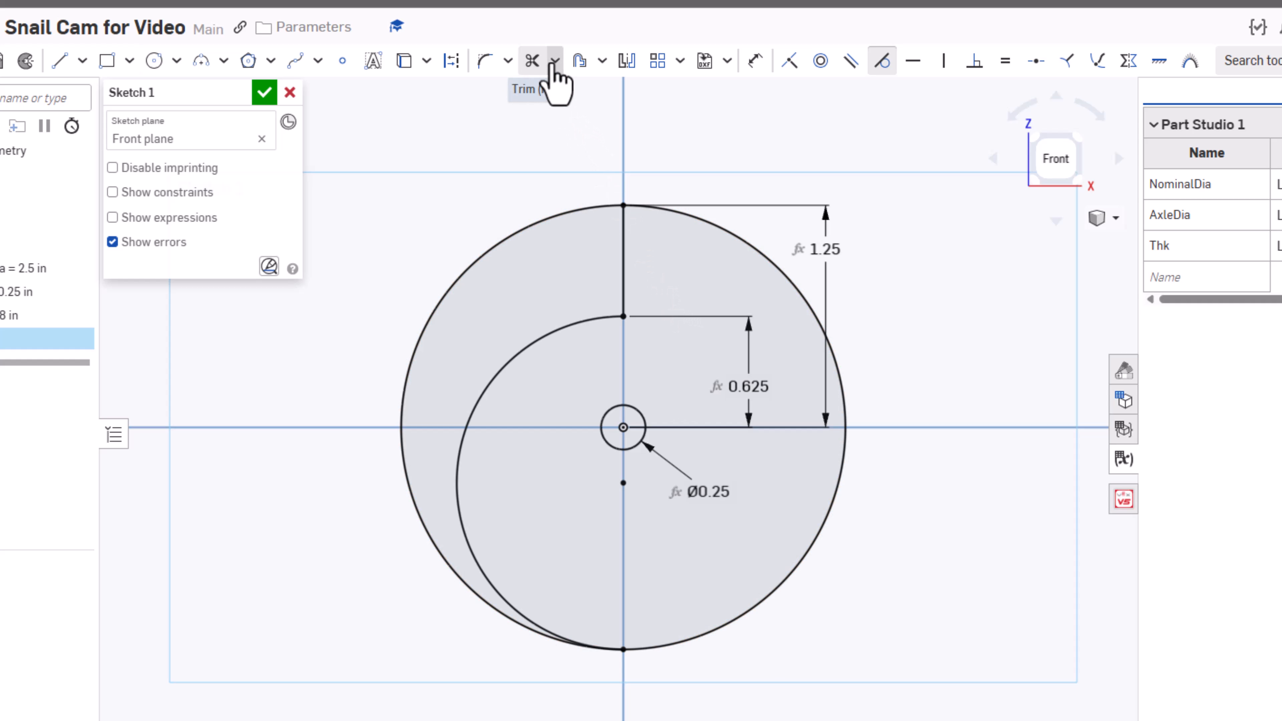
- Trim away the left half of the large circle outside the arc, leaving the snail cam outline
{"action": "left_click", "coordinate": [555, 62]}
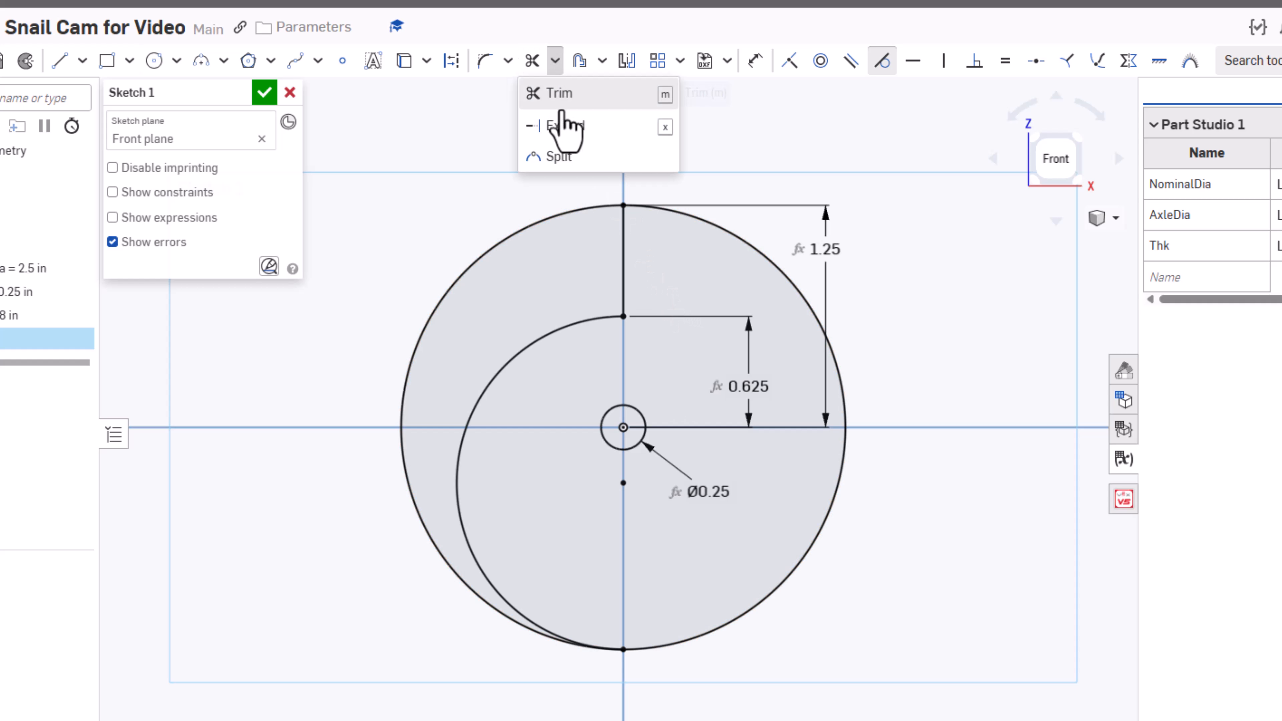
{"action": "left_click", "coordinate": [564, 125]}
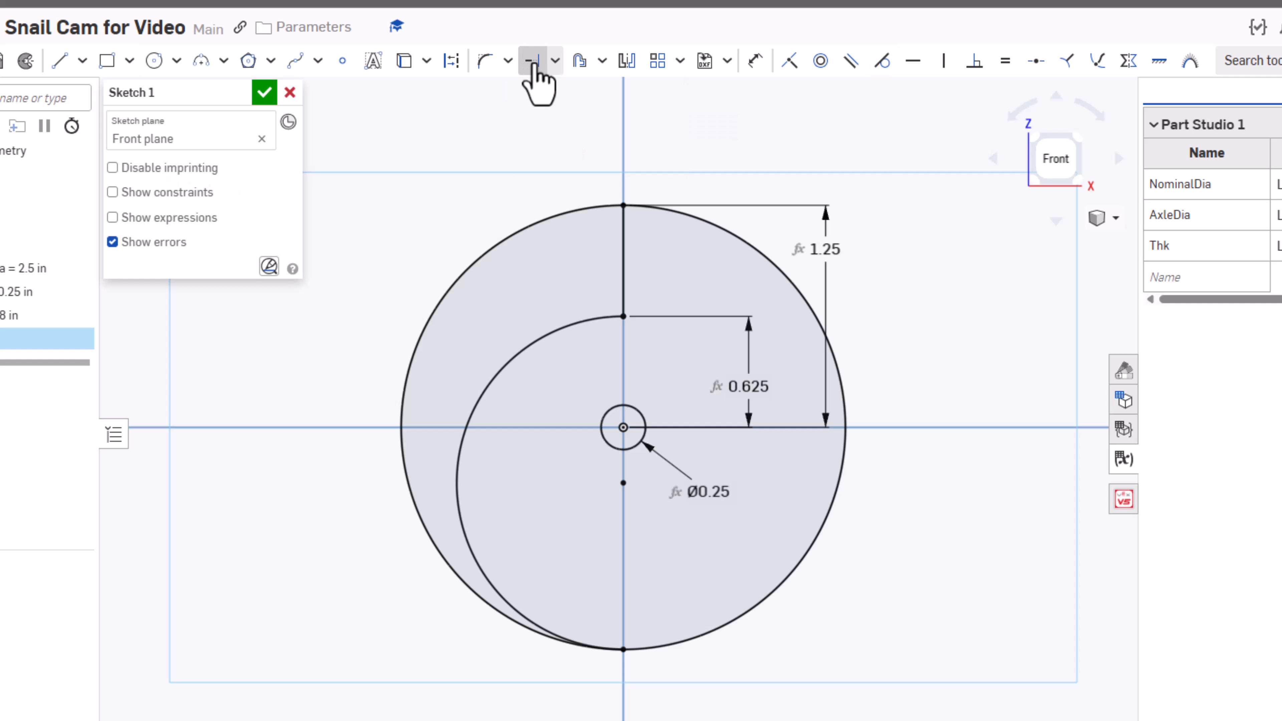
{"action": "left_click", "coordinate": [555, 62]}
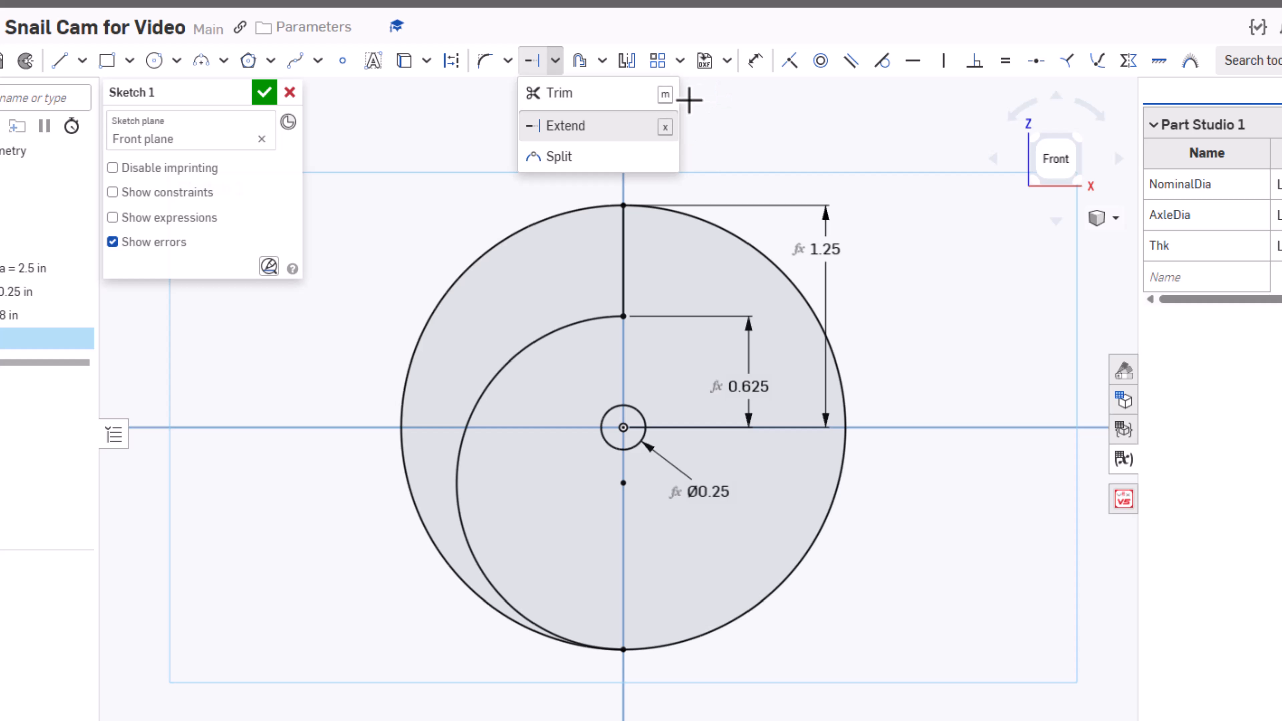
{"action": "left_click", "coordinate": [578, 99]}
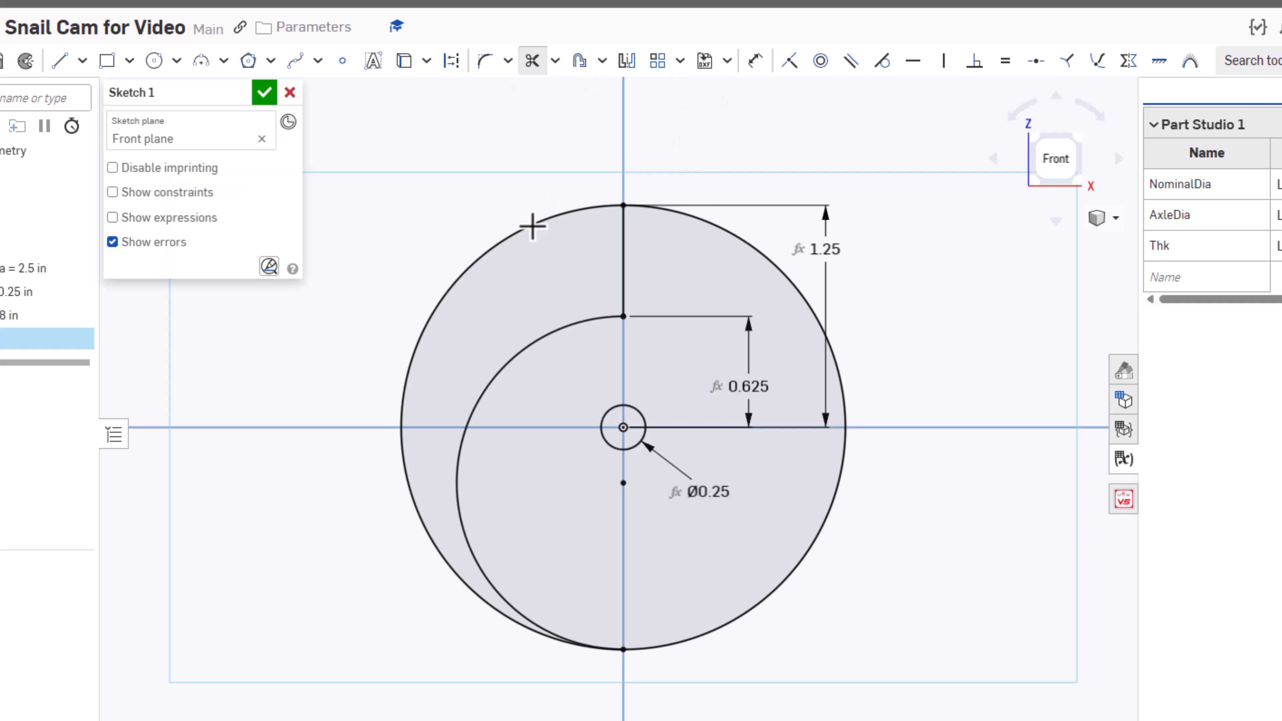
{"action": "left_click", "coordinate": [529, 229]}
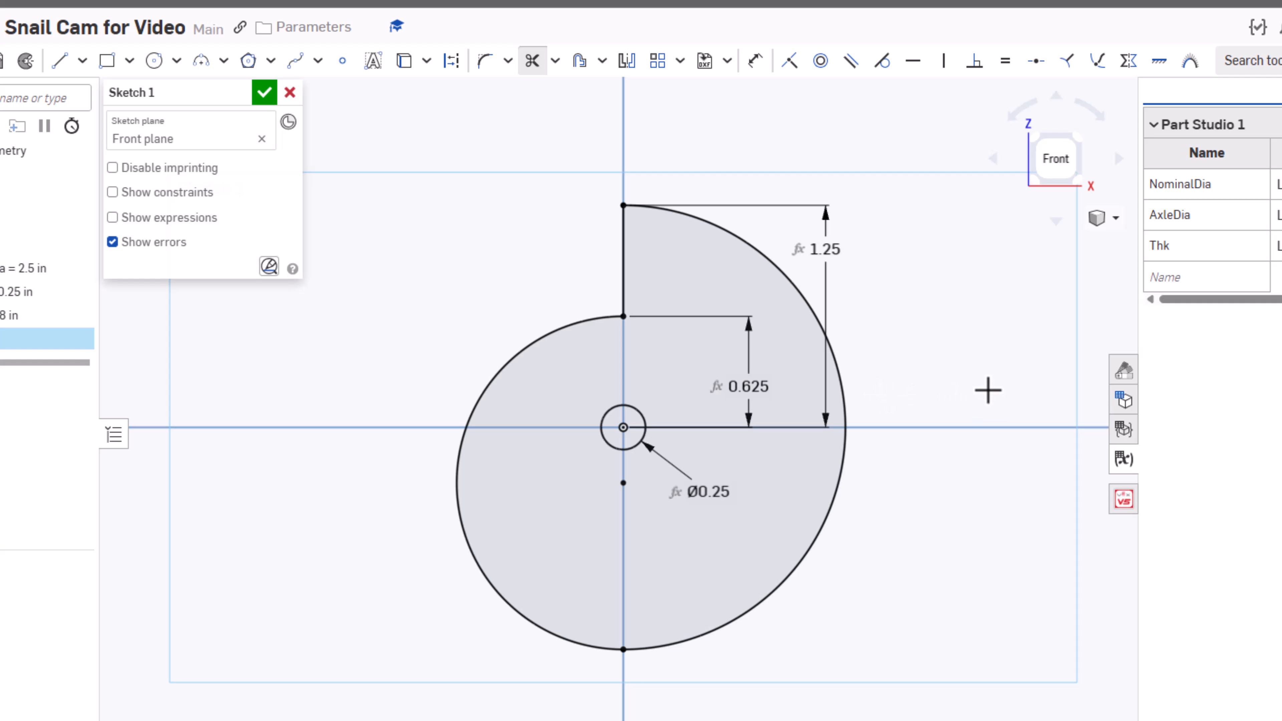
- Extrude the snail cam profile as a new solid with a blind depth of #Thk
{"action": "key", "text": "shift+e"}
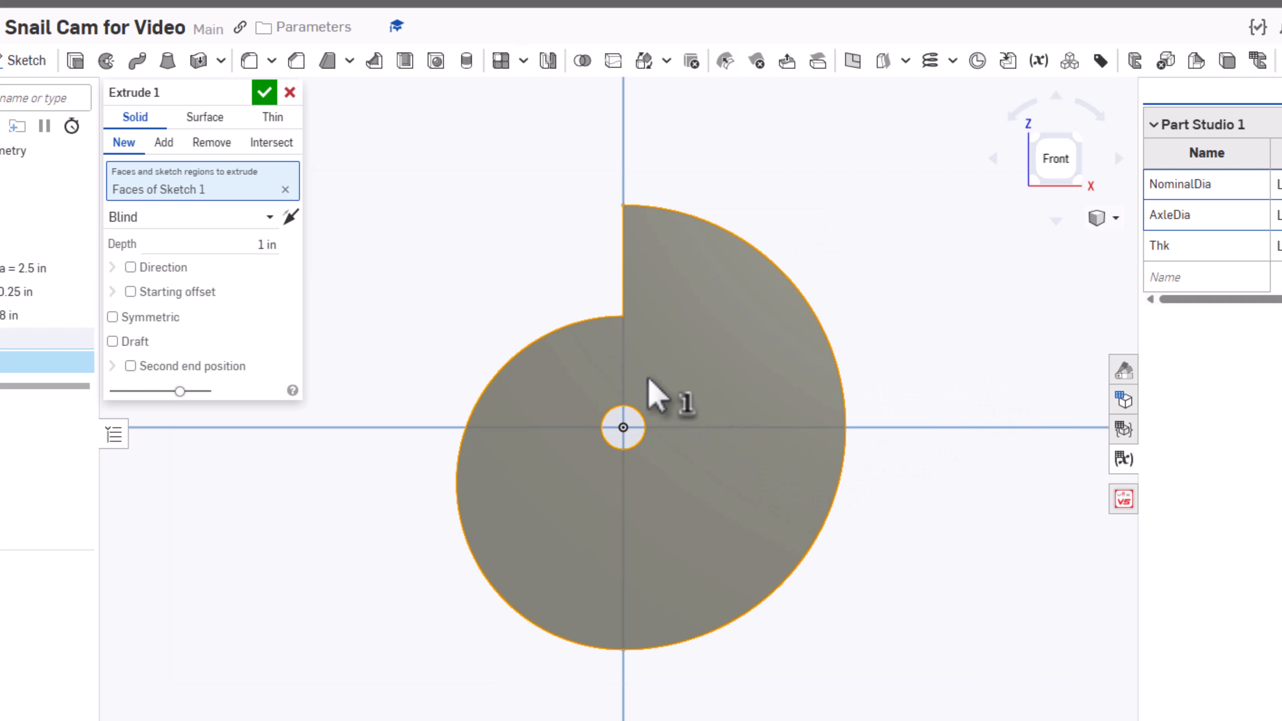
{"action": "left_click_drag", "start_coordinate": [253, 246], "coordinate": [277, 246]}
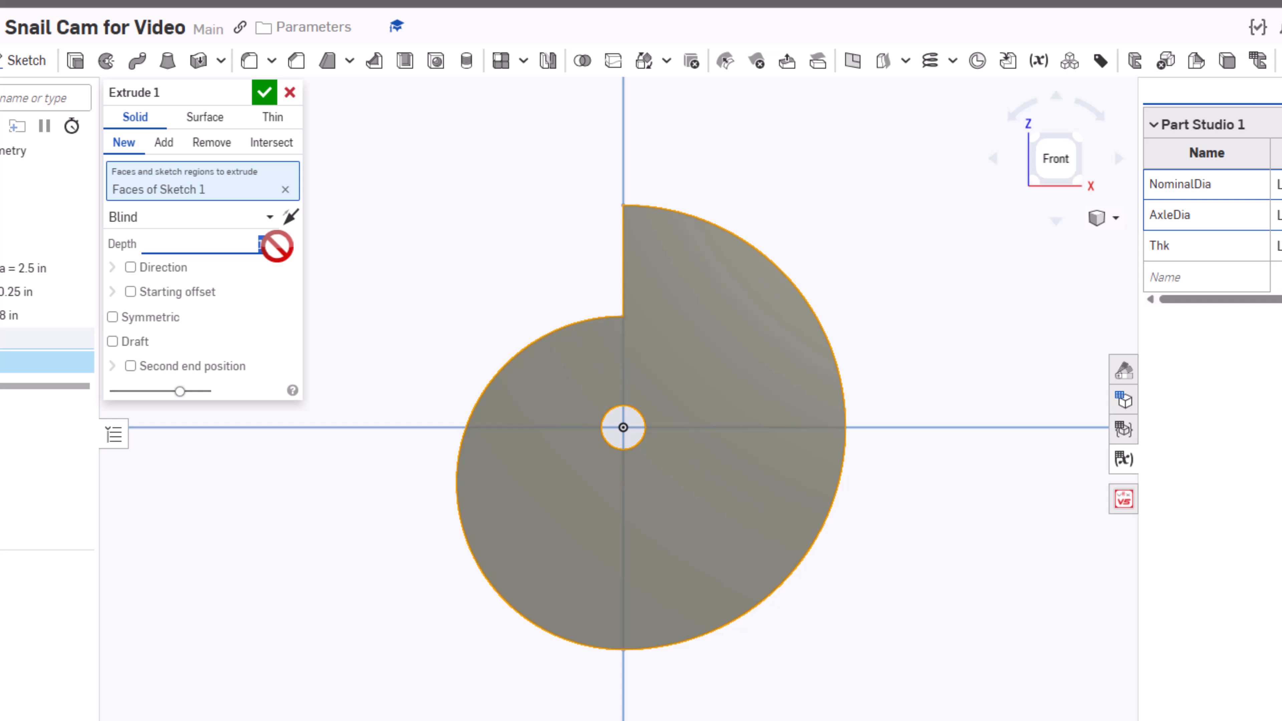
{"action": "type", "text": "thk"}
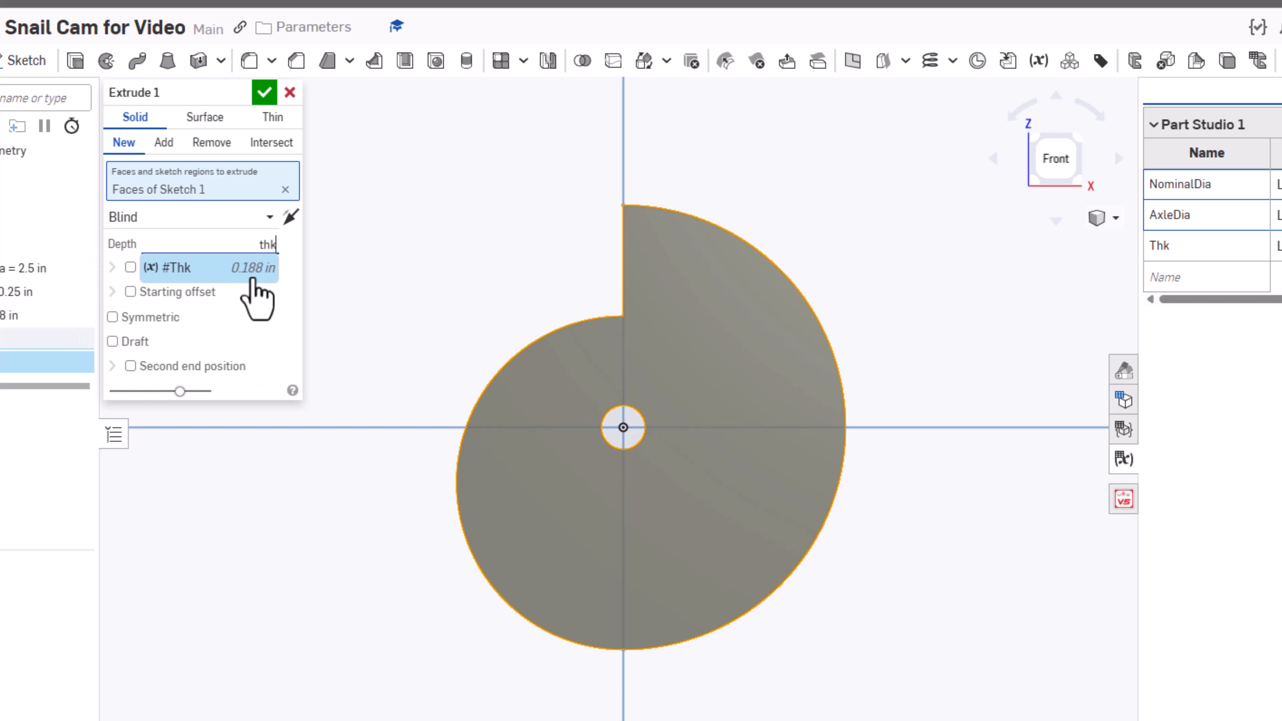
{"action": "left_click", "coordinate": [254, 273]}
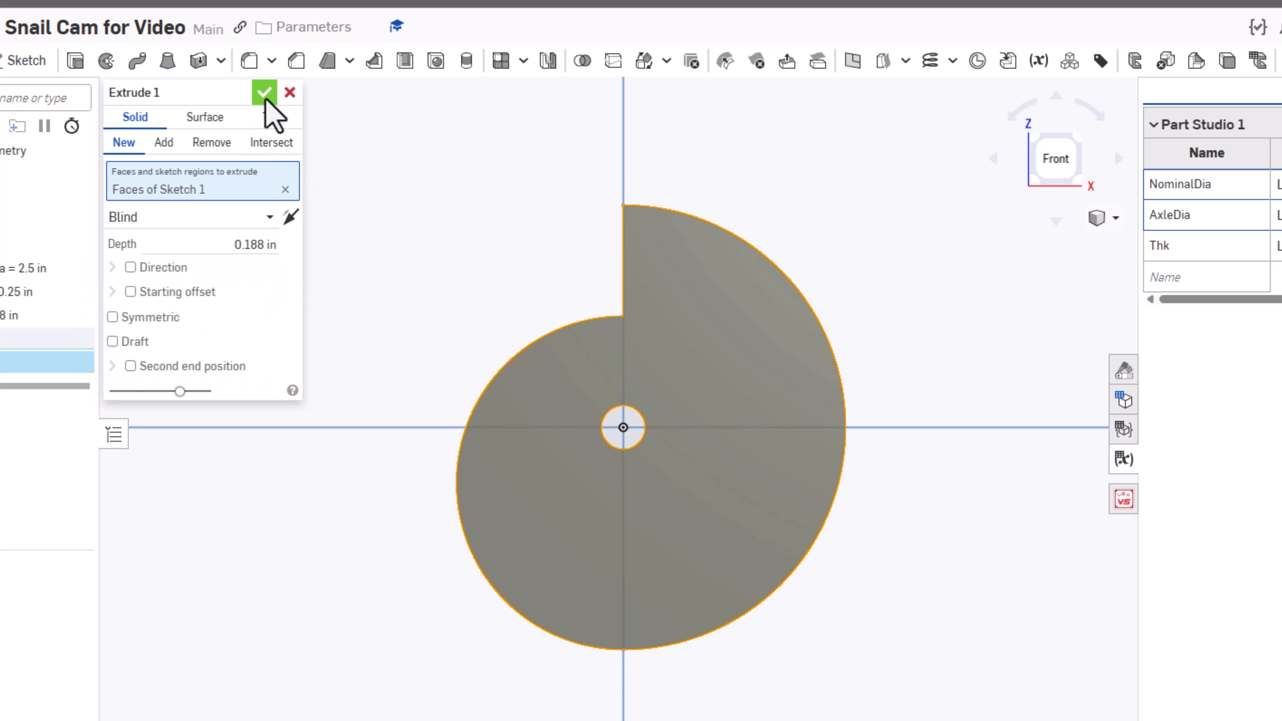
{"action": "left_click", "coordinate": [265, 93]}
- Test the cam's parametric sizing by setting the NominalDia variable to 3 in and then to 10 in
{"action": "right_click_drag", "start_coordinate": [951, 391], "coordinate": [983, 410]}
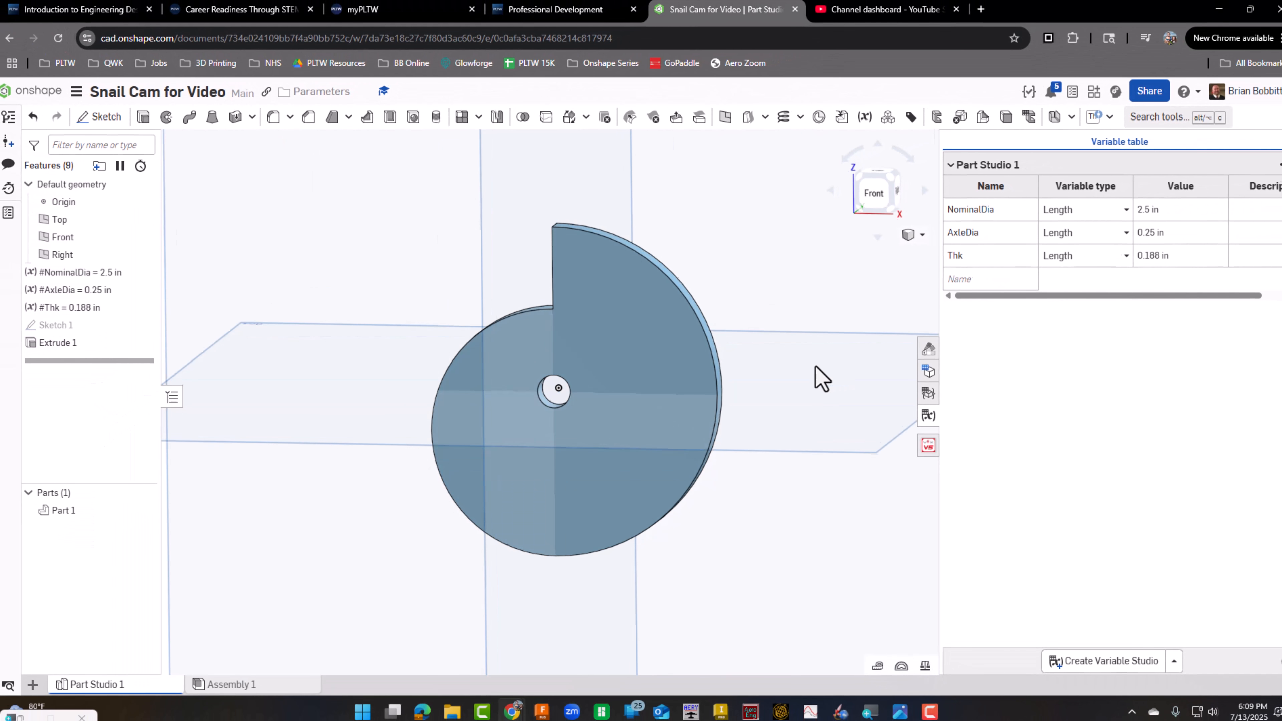
{"action": "mouse_move", "coordinate": [815, 367]}
{"action": "right_mouse_down"}
{"action": "mouse_move", "coordinate": [814, 382]}
{"action": "mouse_move", "coordinate": [787, 357]}
{"action": "mouse_move", "coordinate": [798, 353]}
{"action": "right_mouse_up"}
{"action": "left_click", "coordinate": [1178, 215]}
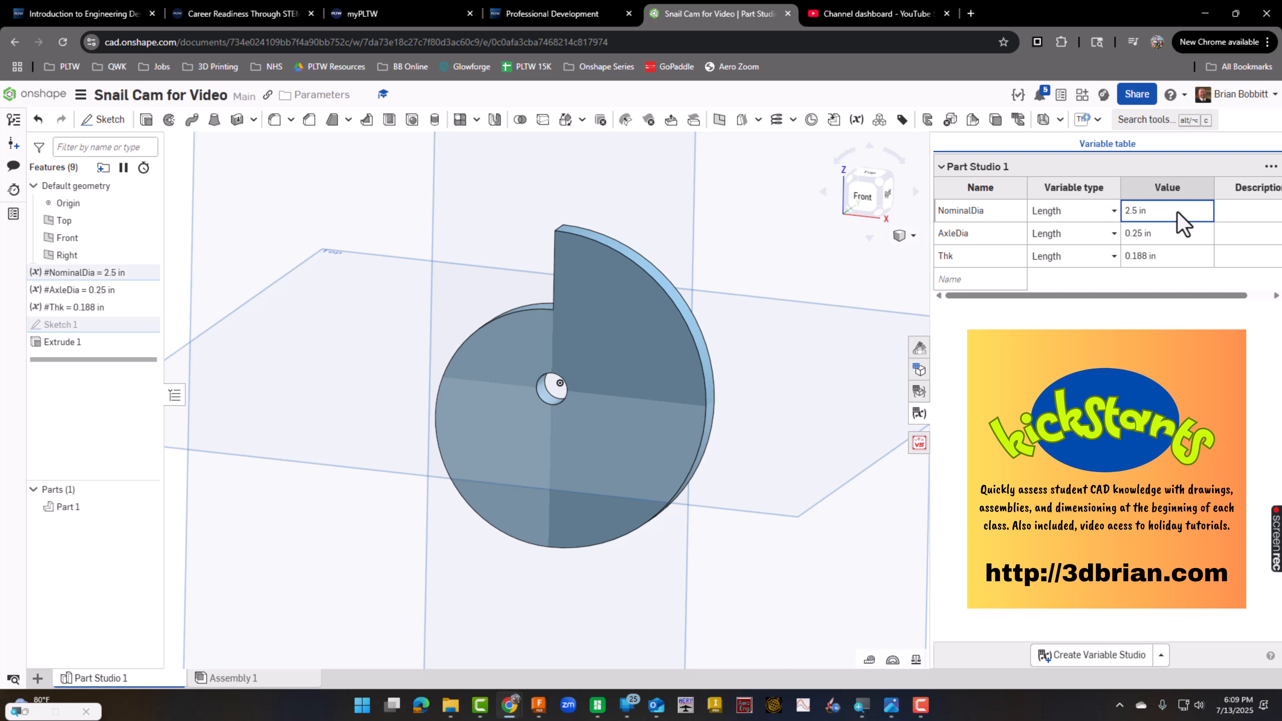
{"action": "type", "text": "3"}
{"action": "key", "text": "Return"}
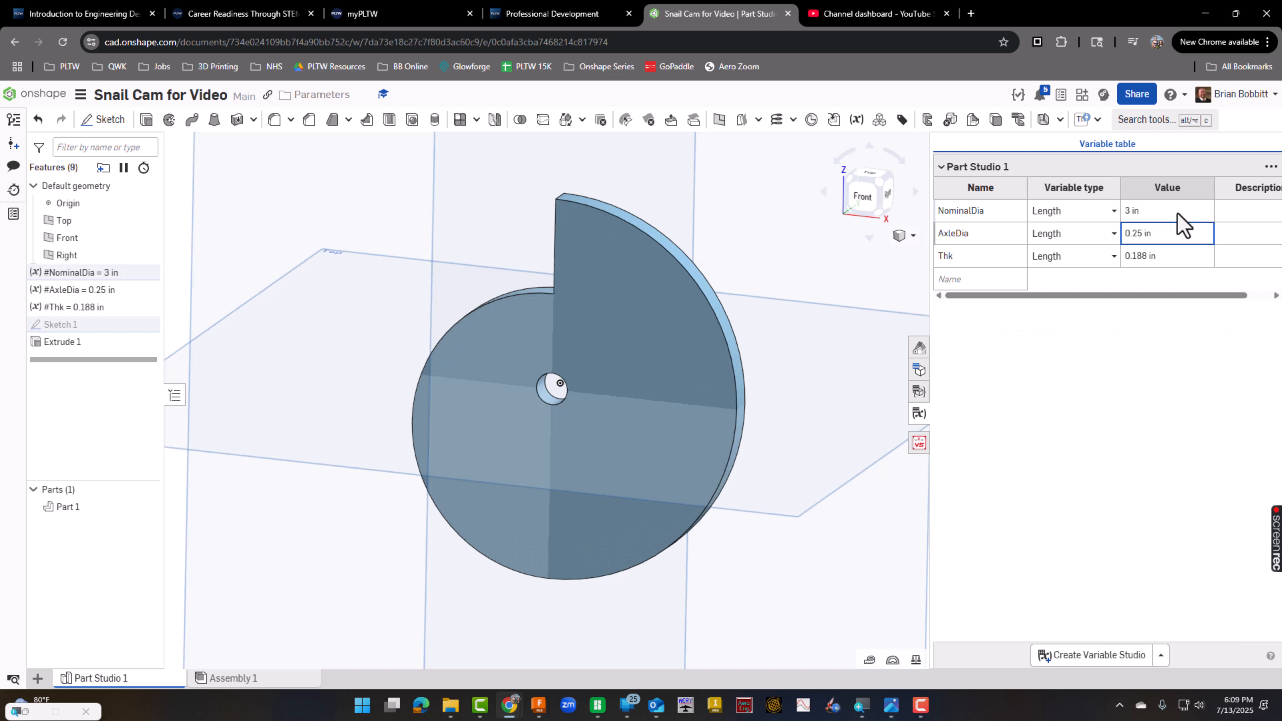
{"action": "left_click", "coordinate": [1160, 213]}
{"action": "type", "text": "10"}
{"action": "key", "text": "Return"}
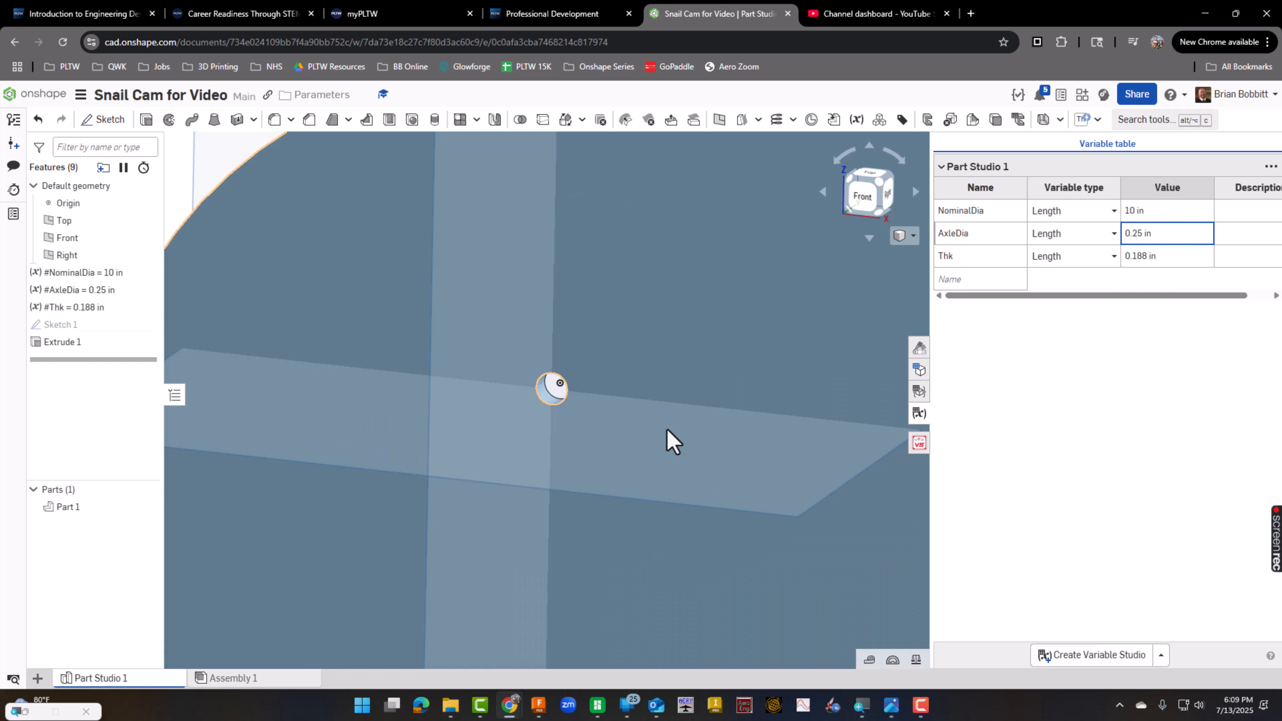
{"action": "key", "text": "f"}
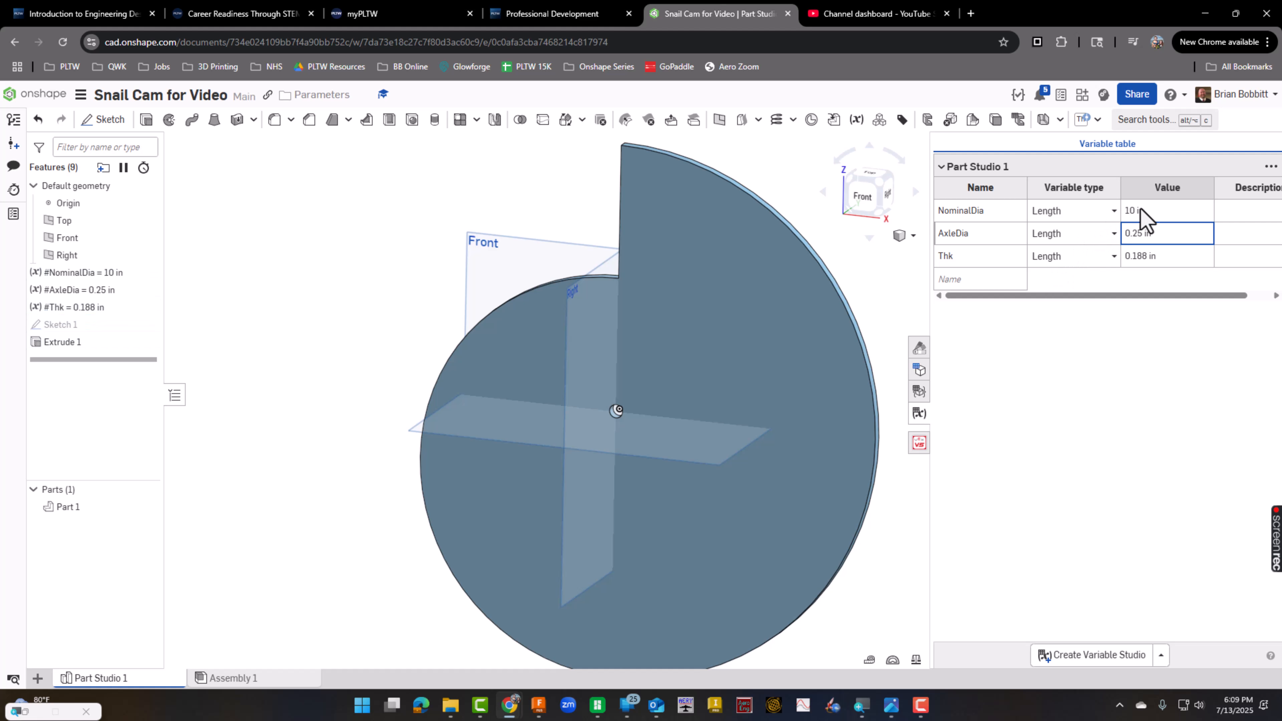
- Set the NominalDia variable to 2.5 in
{"action": "left_click", "coordinate": [1161, 211]}
{"action": "type", "text": "2.5"}
{"action": "key", "text": "Return"}
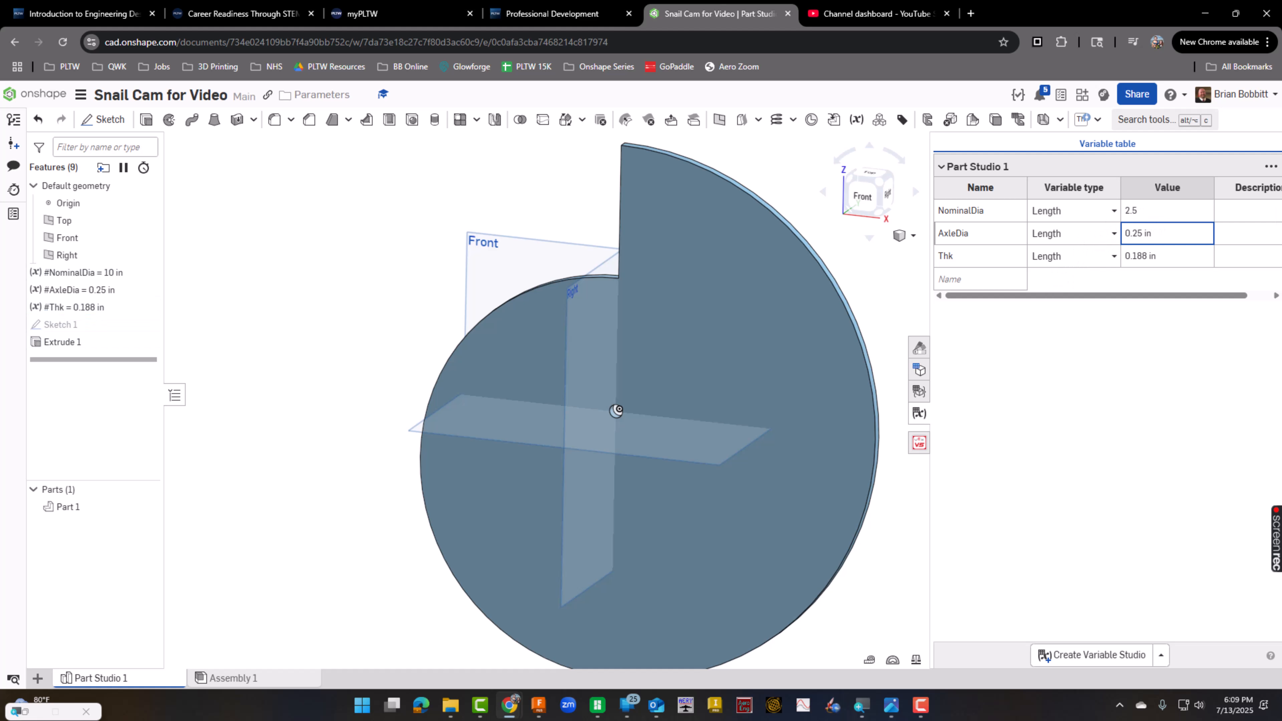